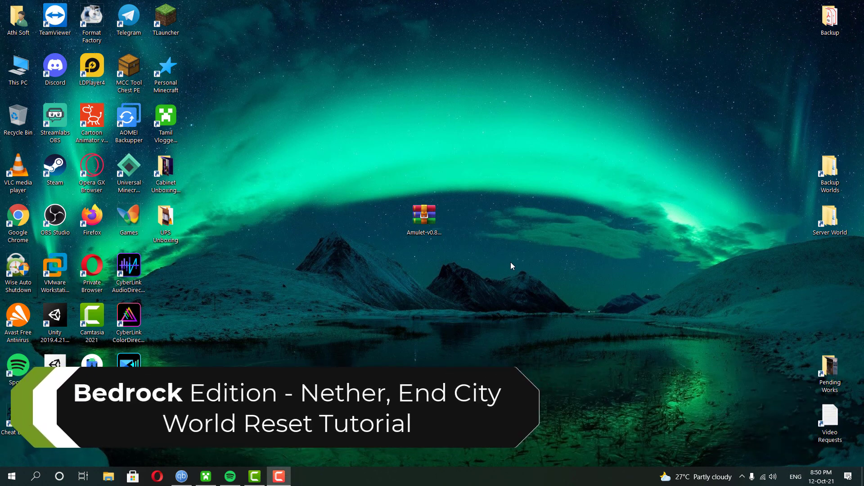
# Step: Open the server's worlds folder inside Tamil Vloggers MineCraft Servers and select the Tamil Vloggers world folder
pyautogui.rightClick(828, 229)
pyautogui.click(757, 147)
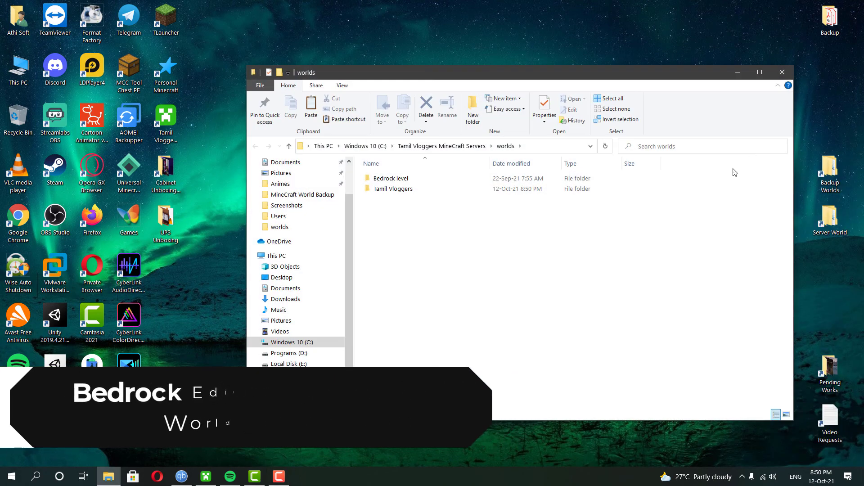
pyautogui.click(416, 189)
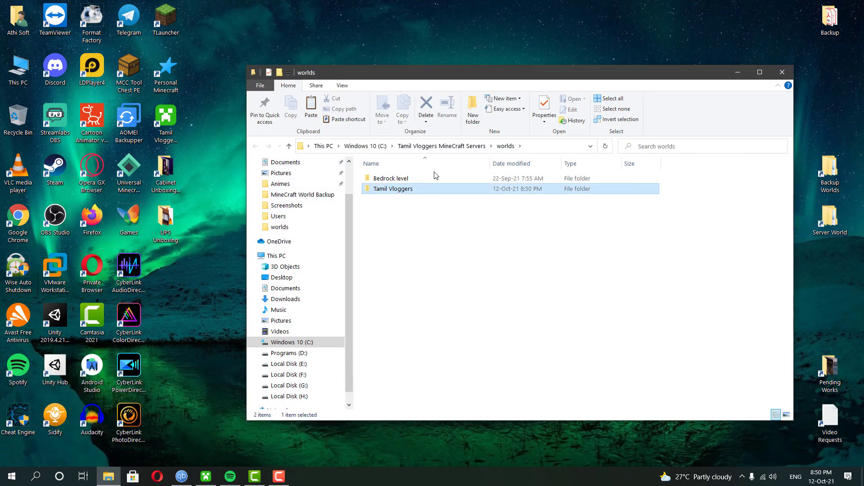
pyautogui.click(427, 146)
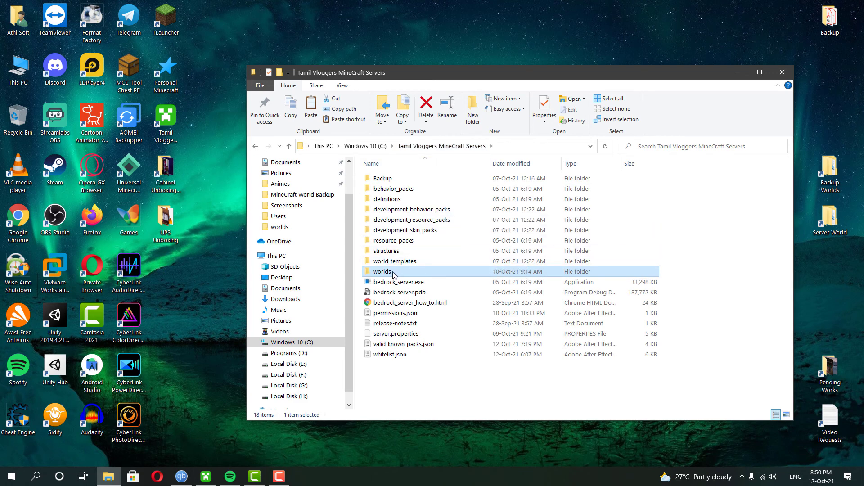
pyautogui.doubleClick(382, 272)
pyautogui.rightClick(417, 191)
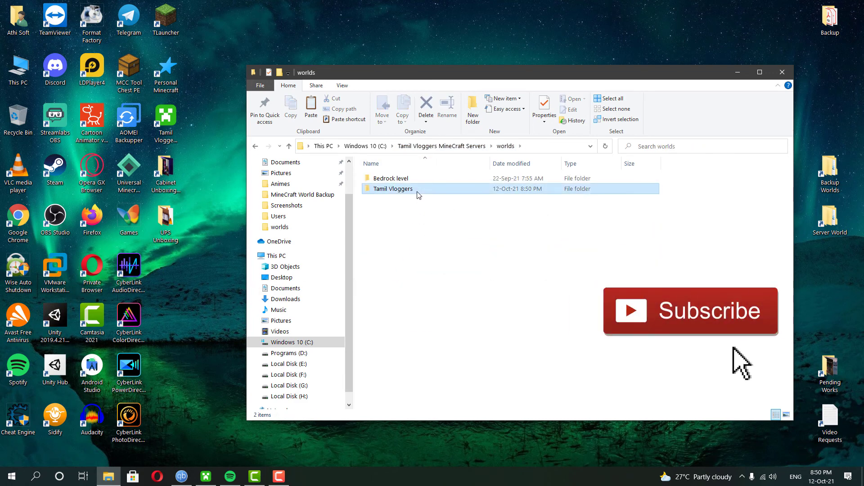
pyautogui.click(450, 398)
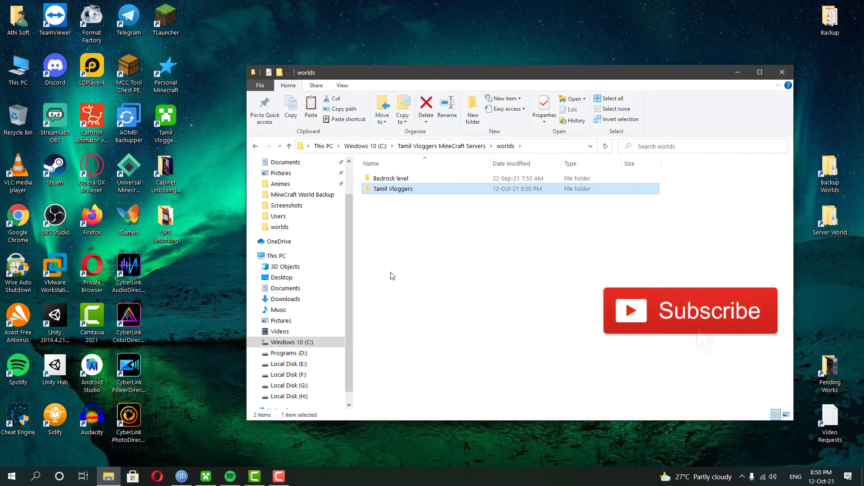
pyautogui.click(427, 256)
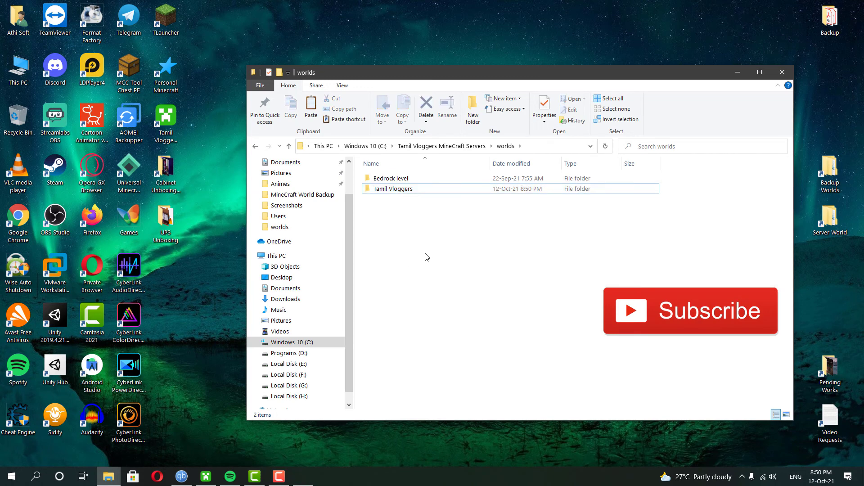
# Step: Copy the recent path from the Run dialog and open it in File Explorer: %LocalAppData%\Packages\Microsoft.MinecraftUWP_8wekyb3d8bbwe\LocalState\games\com.mojang\minecraftWorlds
pyautogui.press('super+r')
pyautogui.rightClick(150, 414)
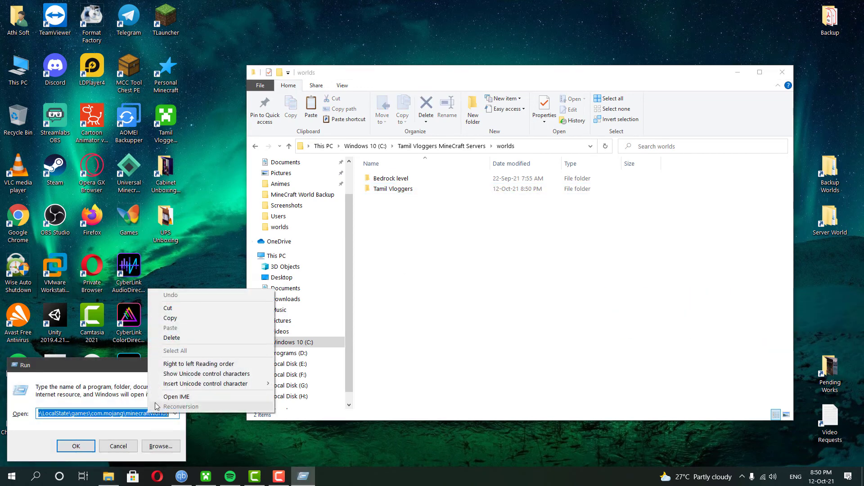
pyautogui.click(172, 322)
pyautogui.click(179, 364)
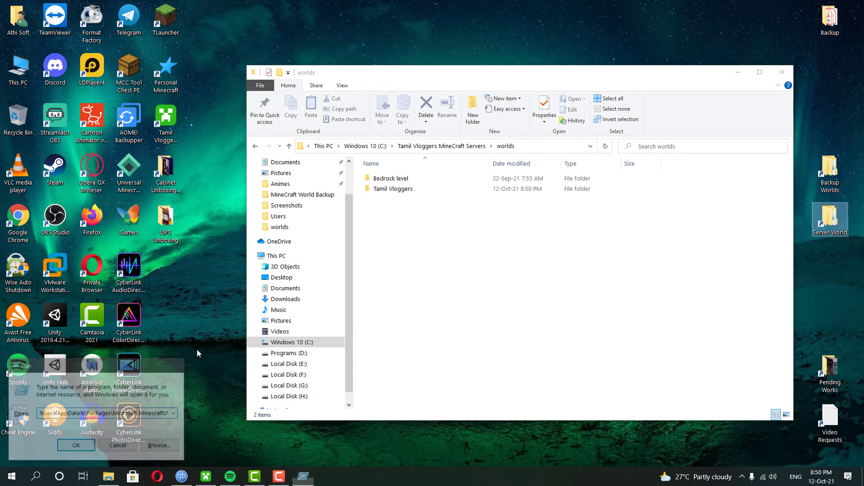
pyautogui.click(536, 146)
pyautogui.hotkey('ctrl', 'v')
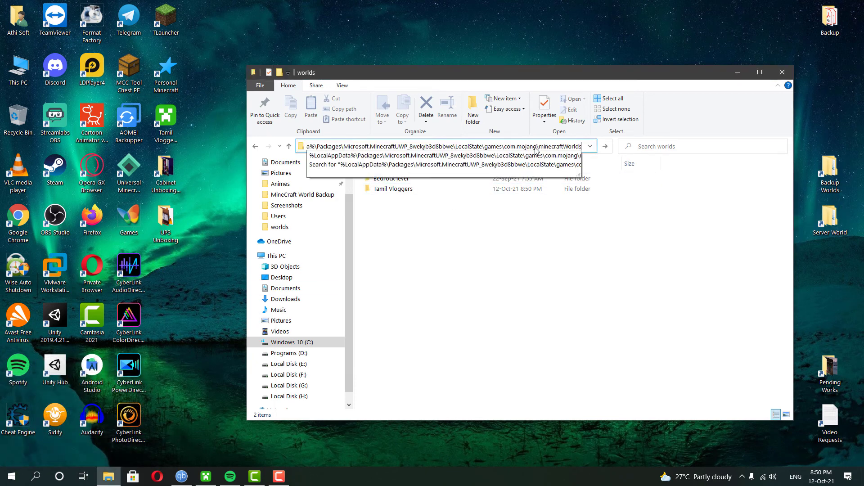
pyautogui.press('Return')
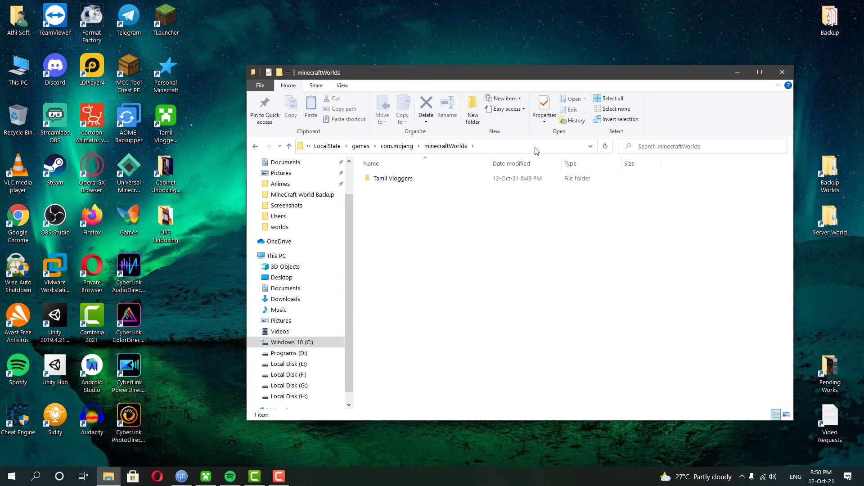
# Step: Show the full path of the minecraftWorlds folder and highlight its last part
pyautogui.click(489, 146)
pyautogui.click(492, 147)
pyautogui.click(494, 232)
pyautogui.click(507, 150)
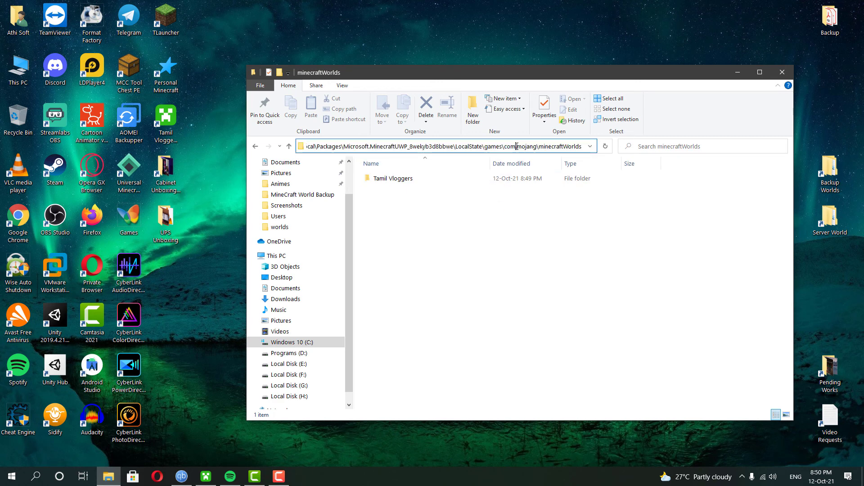
pyautogui.click(412, 147)
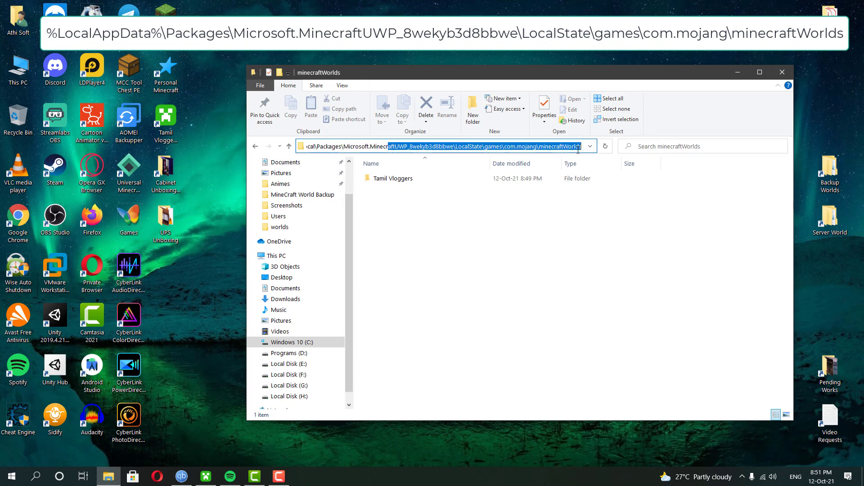
pyautogui.click(532, 222)
# Step: Select the Tamil Vloggers world folder in minecraftWorlds and check its details
pyautogui.click(424, 185)
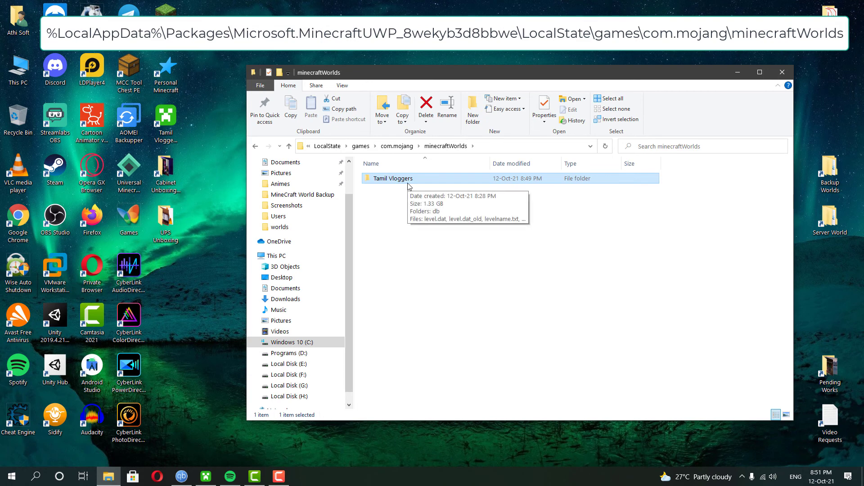
pyautogui.click(413, 192)
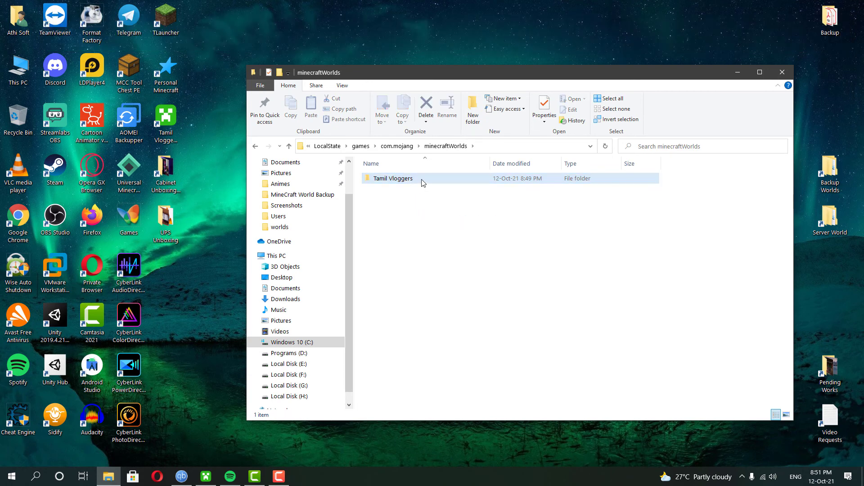
pyautogui.rightClick(420, 208)
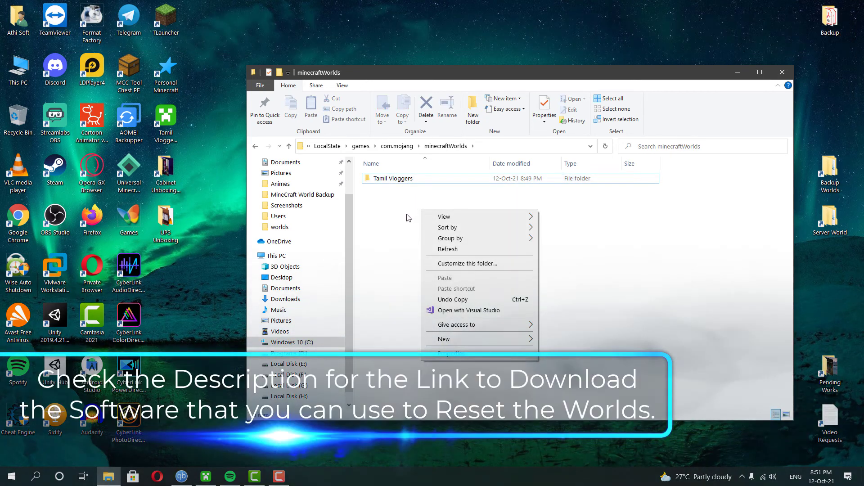
pyautogui.click(429, 178)
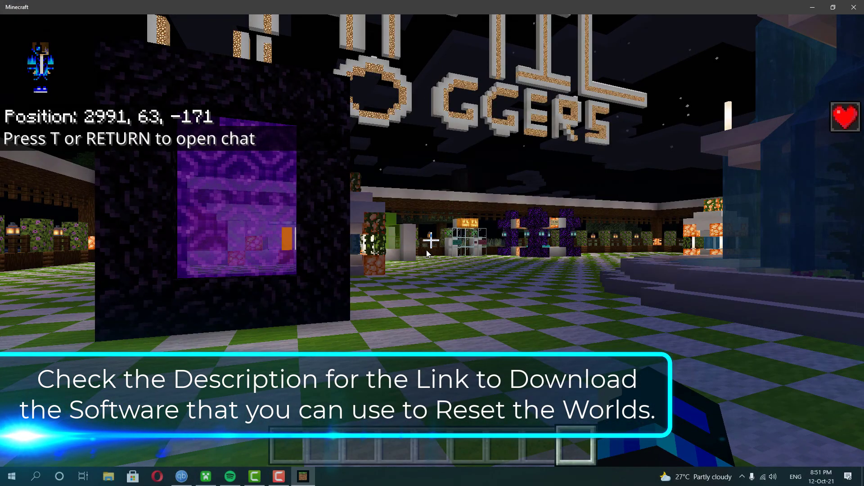
# Step: In Minecraft, walk through the Nether portal, look around the Nether, and return to the overworld spawn
pyautogui.click(426, 249)
pyautogui.press('w')
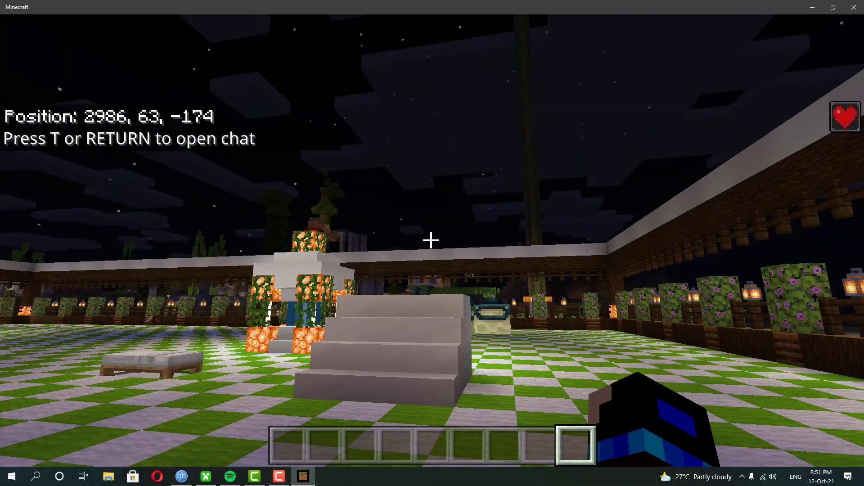
pyautogui.press('w')
pyautogui.press('w')
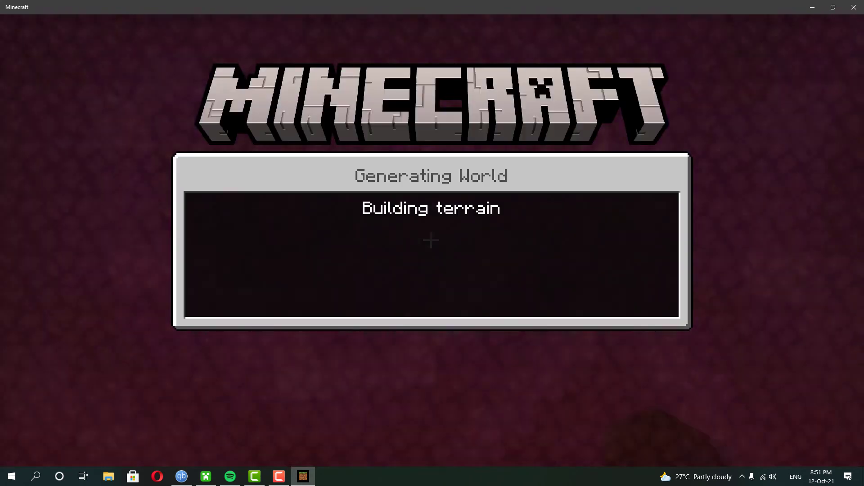
pyautogui.press('w')
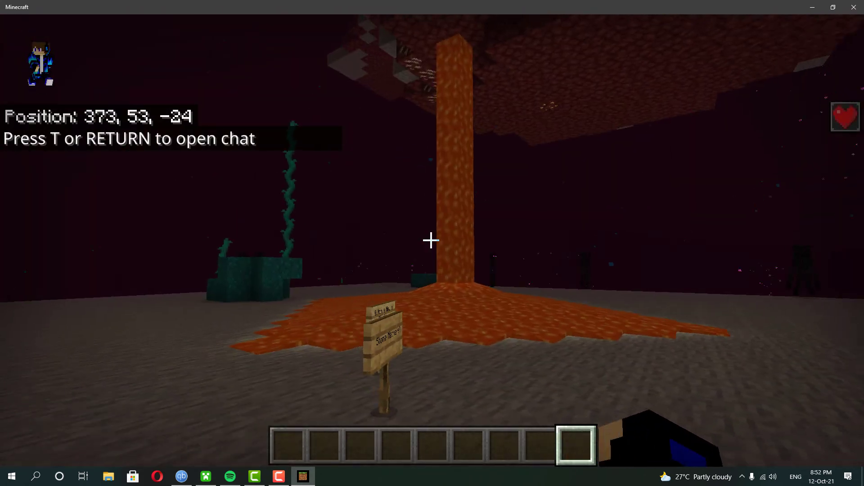
pyautogui.press('s')
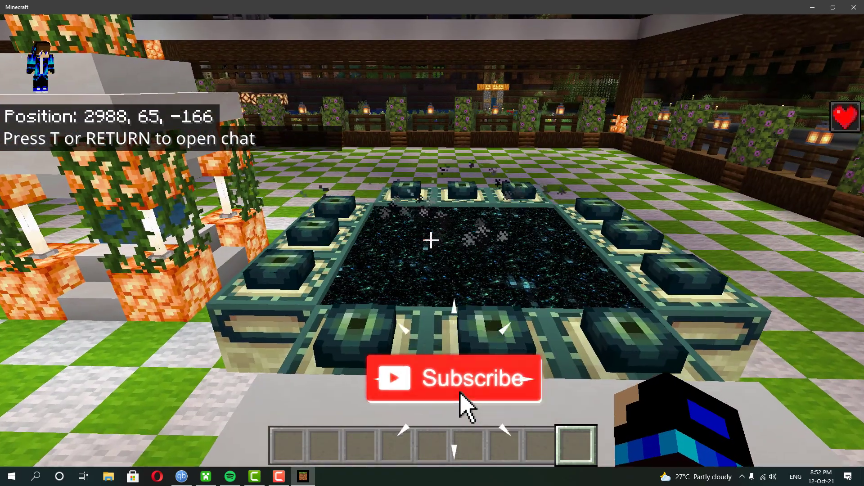
# Step: Enter the End portal, explore the main End island, and return to the overworld through its exit portal
pyautogui.press('w')
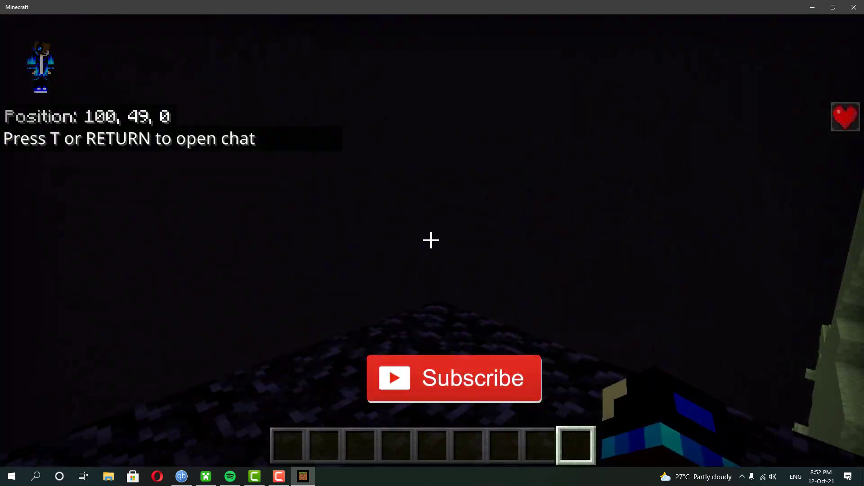
pyautogui.press('w')
pyautogui.press('w')
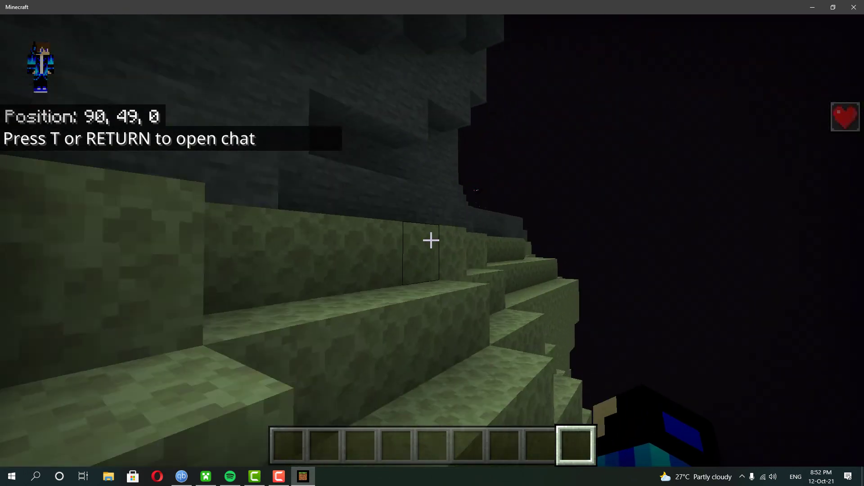
pyautogui.press('w')
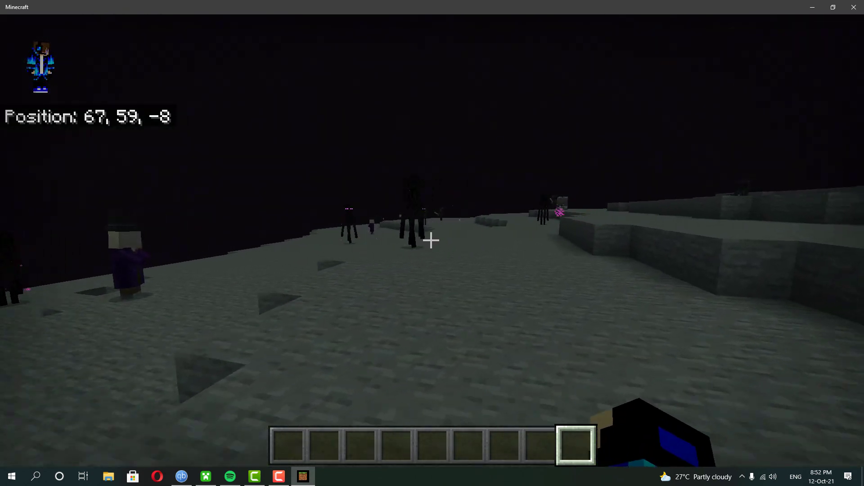
pyautogui.press('w')
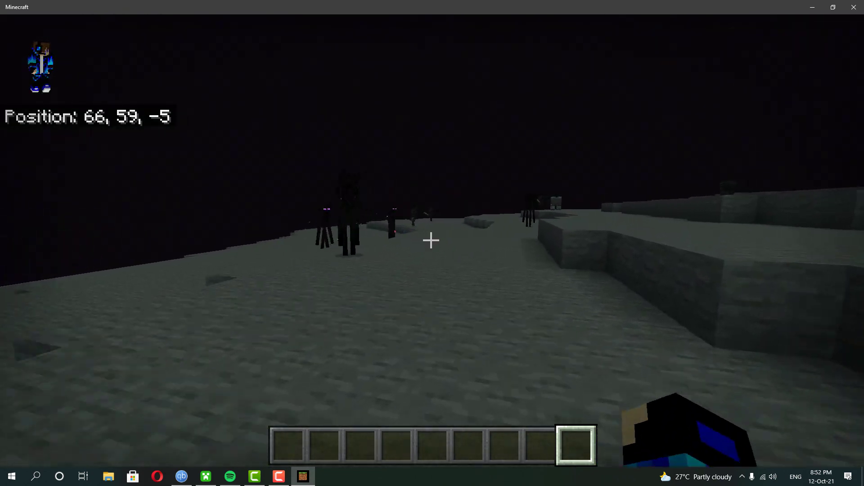
pyautogui.press('w')
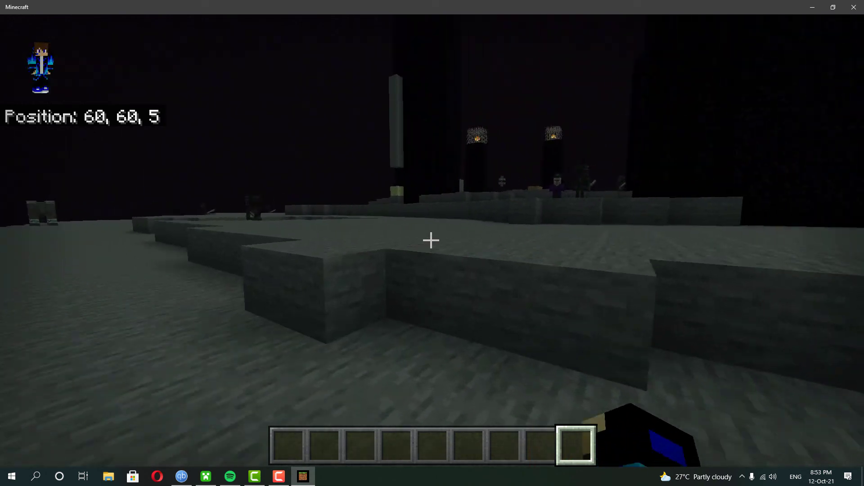
pyautogui.press('w')
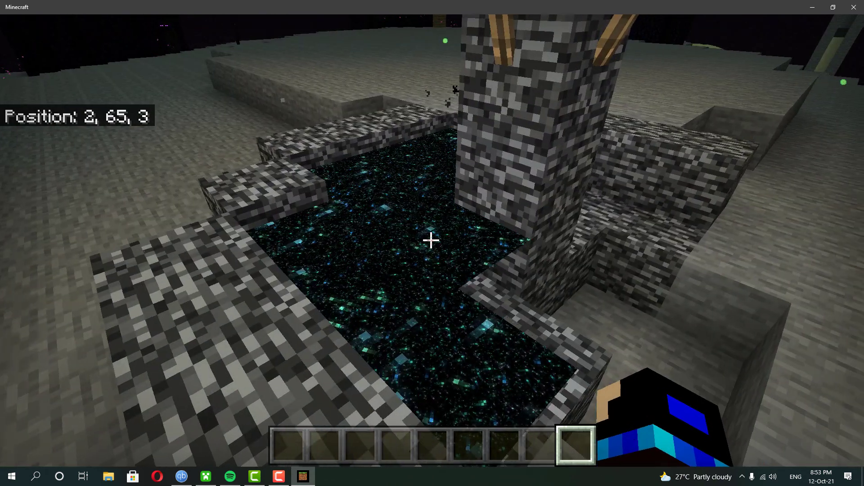
pyautogui.press('w')
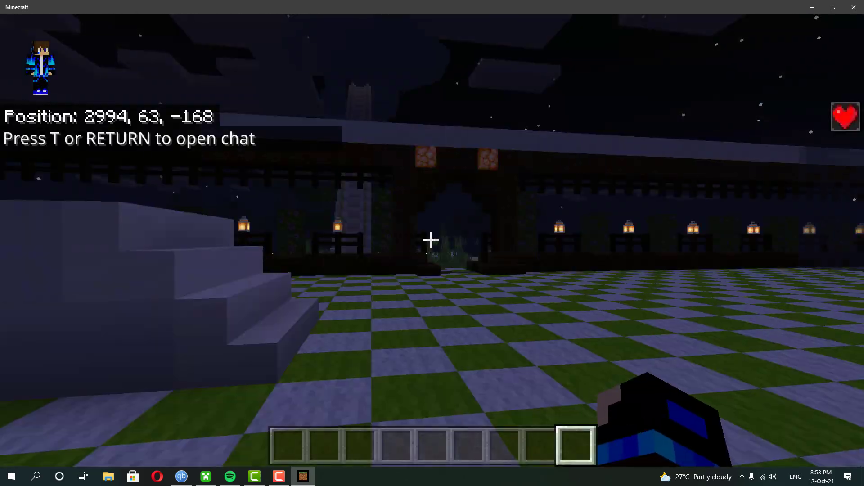
# Step: Save and quit the Minecraft world from the spawn area and close the game
pyautogui.press('w')
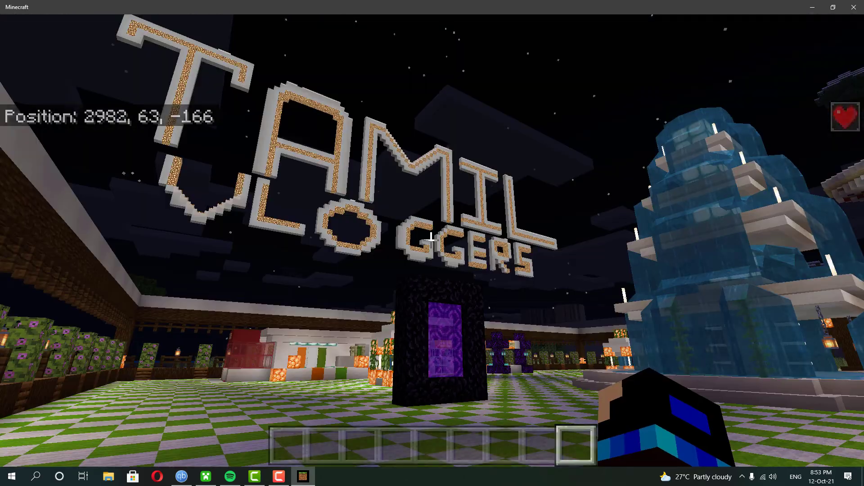
pyautogui.press('Escape')
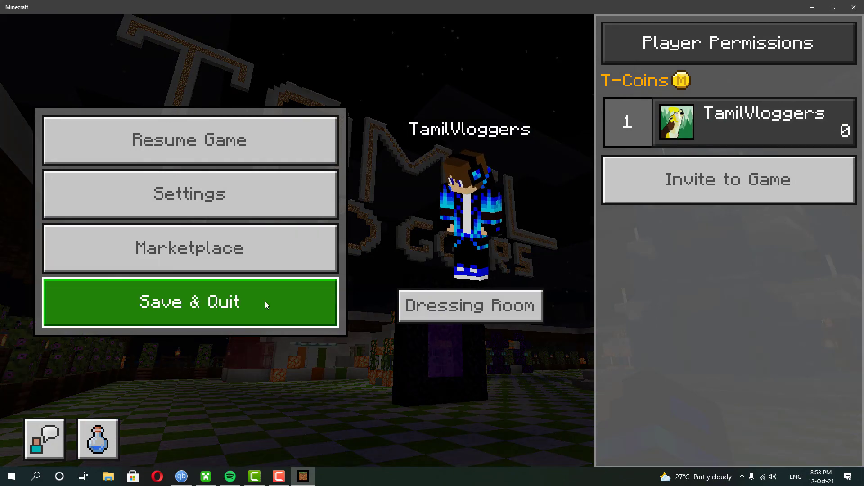
pyautogui.click(265, 301)
pyautogui.click(854, 7)
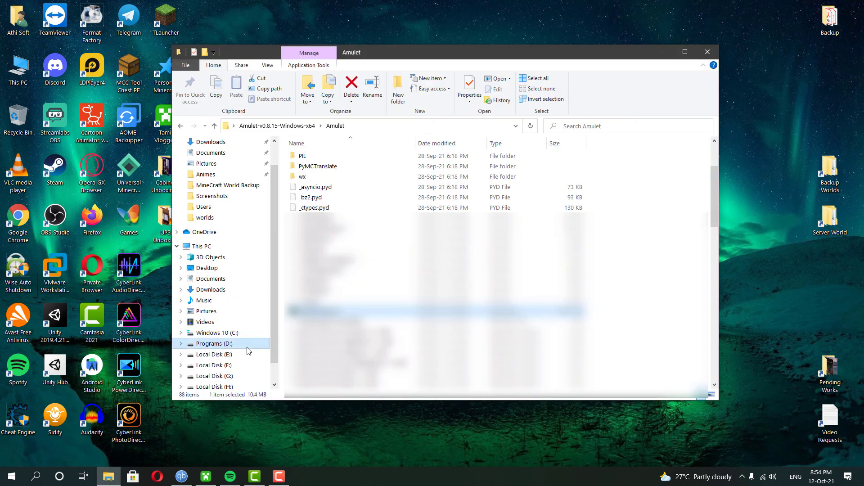
# Step: Run amulet_app.exe as administrator from the Amulet folder on the Programs (D:) drive
pyautogui.click(248, 347)
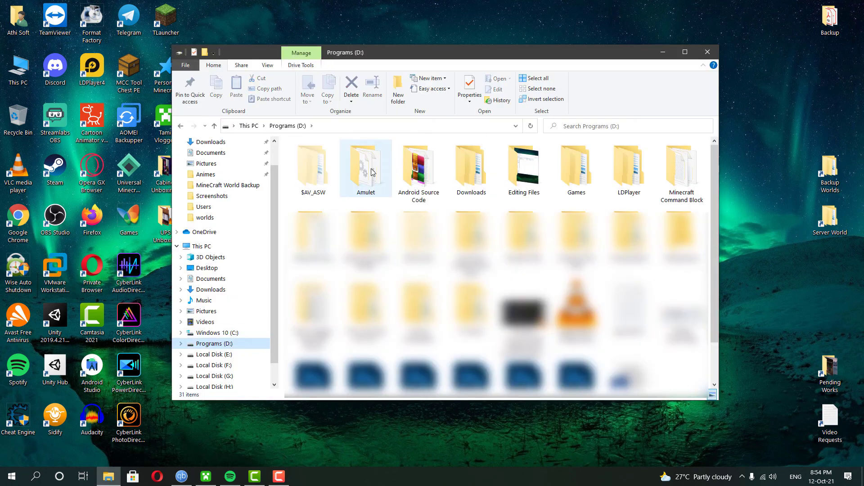
pyautogui.rightClick(372, 172)
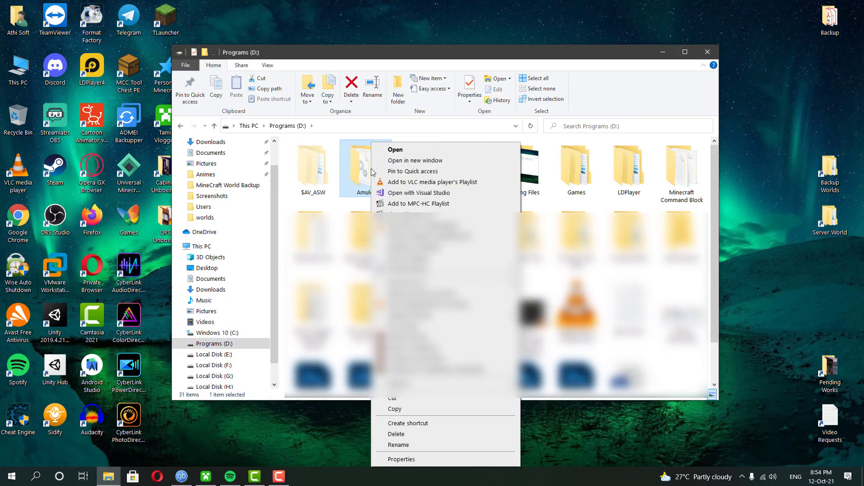
pyautogui.click(391, 152)
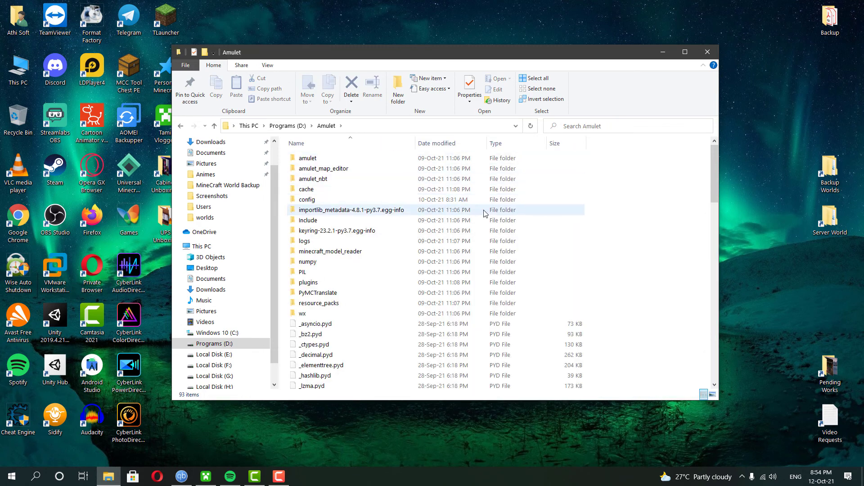
pyautogui.scroll(-6, 605, 248)
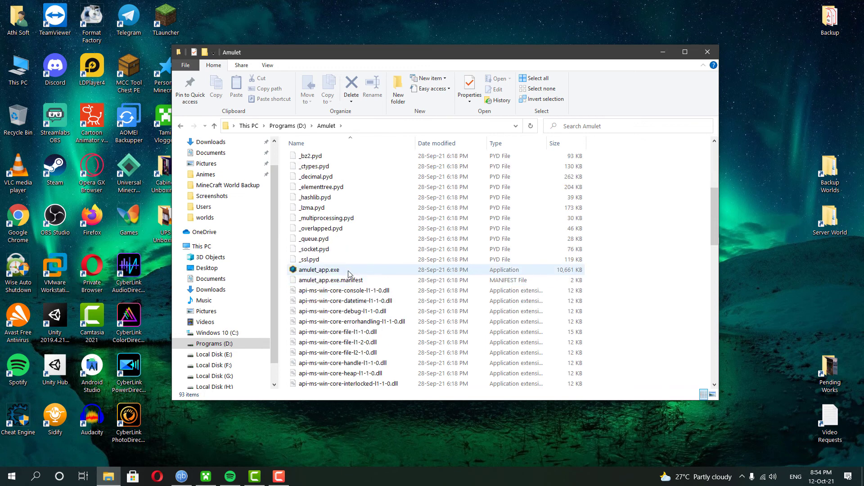
pyautogui.click(352, 270)
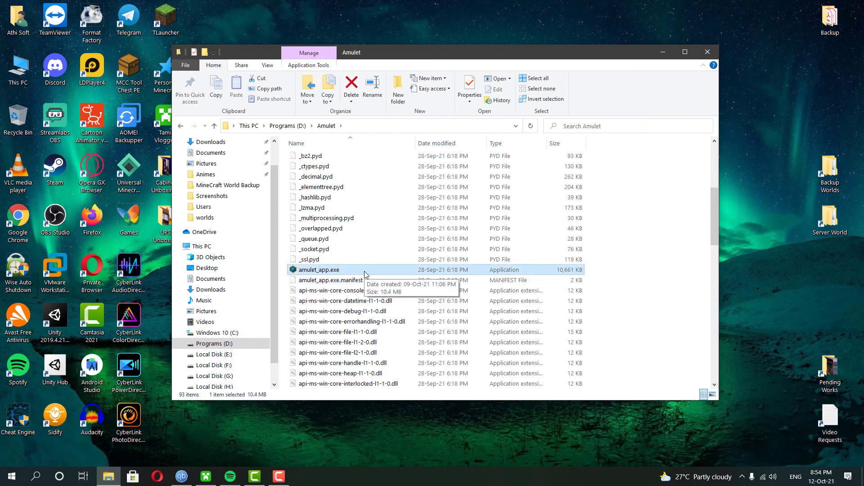
pyautogui.rightClick(364, 274)
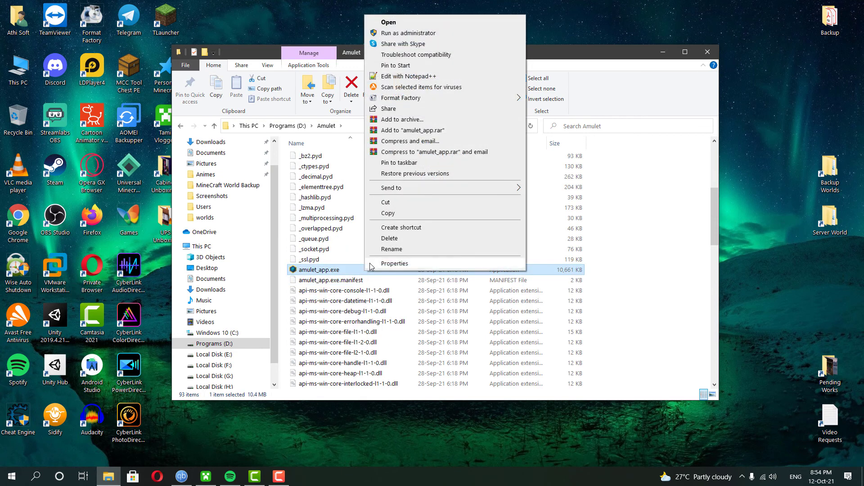
pyautogui.click(389, 36)
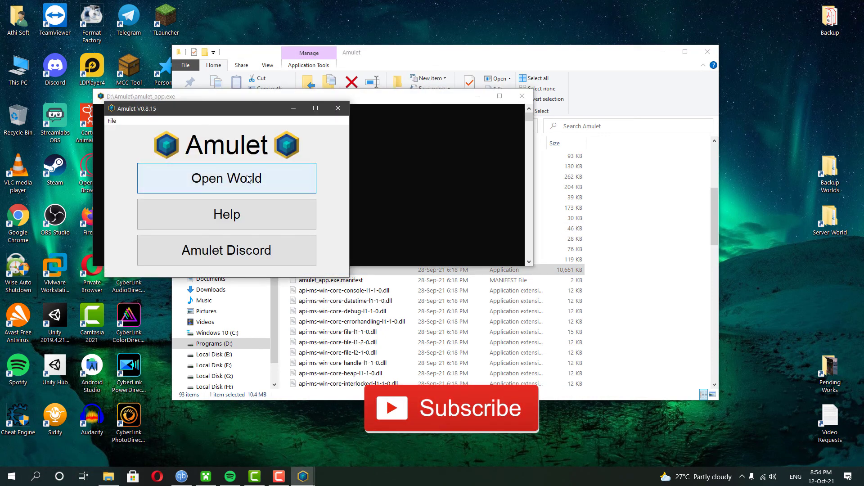
# Step: Open the recent Tamil Vloggers Bedrock world in Amulet and show it in the 3D Editor's top-down 2D view
pyautogui.click(248, 180)
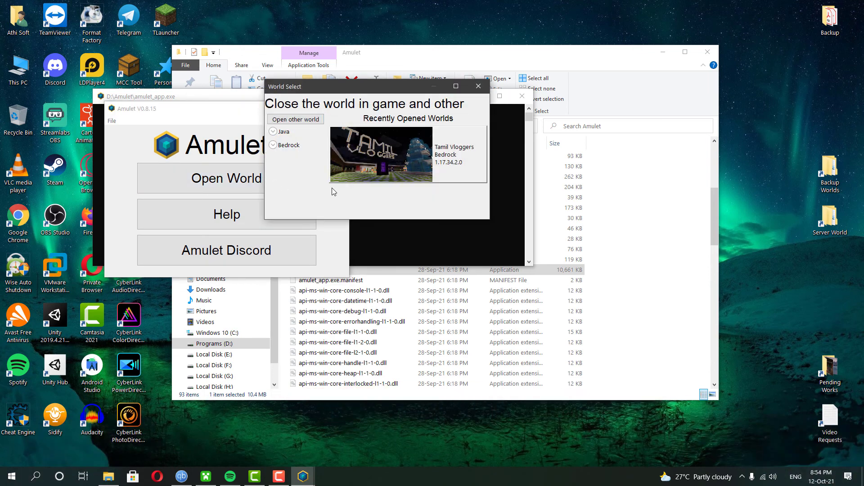
pyautogui.click(444, 158)
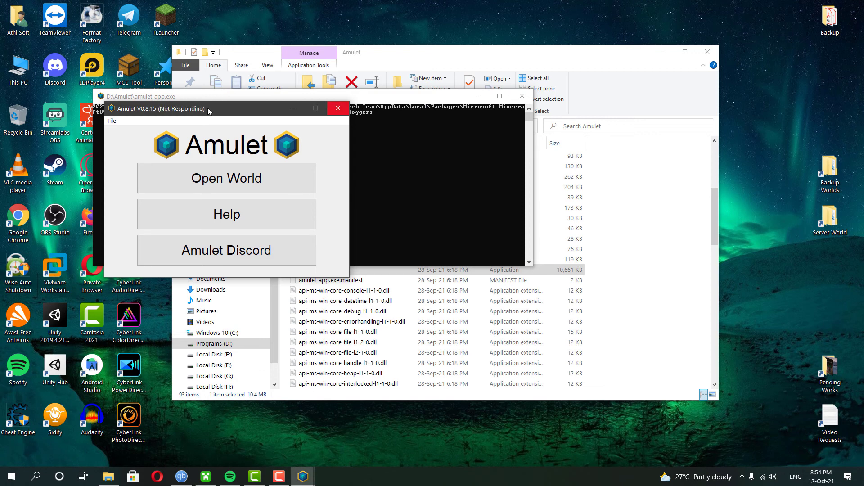
pyautogui.moveTo(207, 110); pyautogui.dragTo(326, 133)
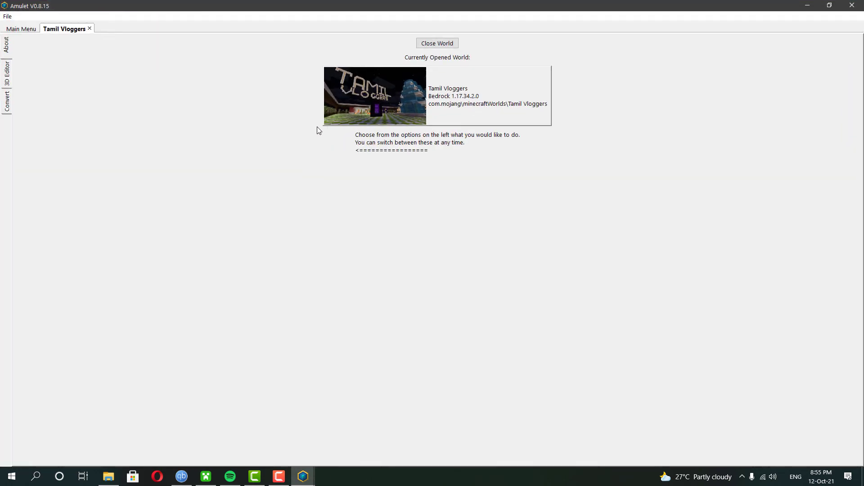
pyautogui.click(6, 74)
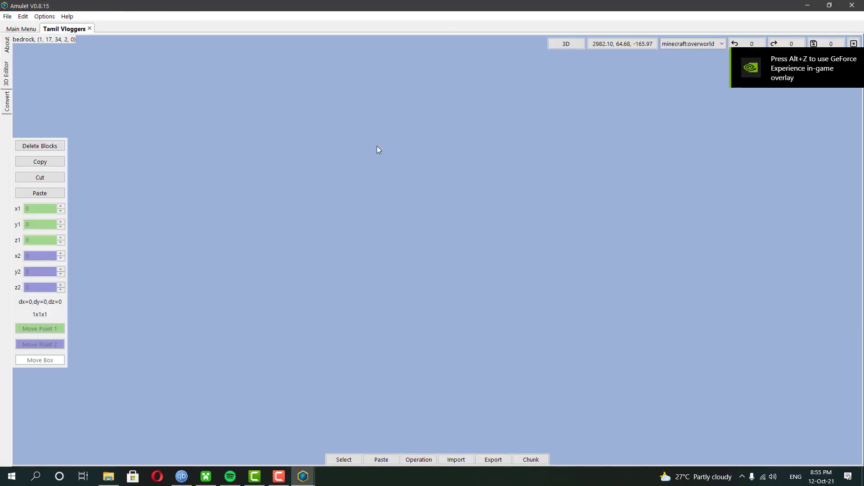
pyautogui.click(566, 44)
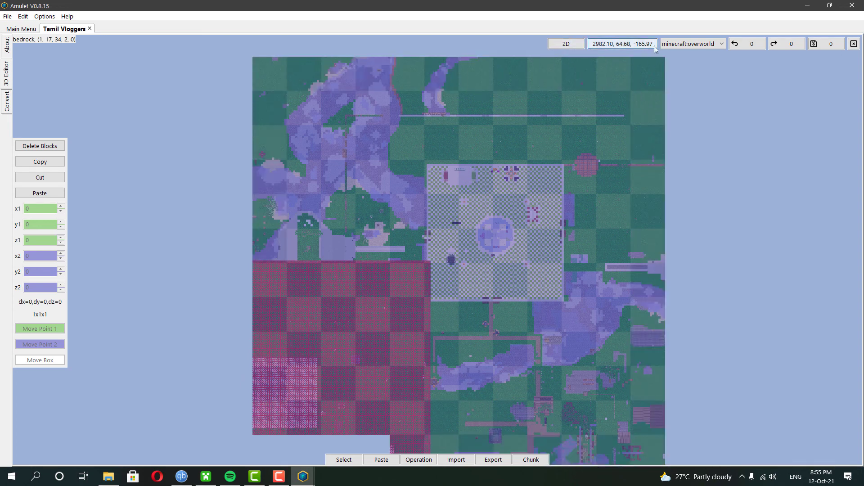
# Step: Select the minecraft:overworld dimension and examine the spawn area on the map
pyautogui.click(679, 47)
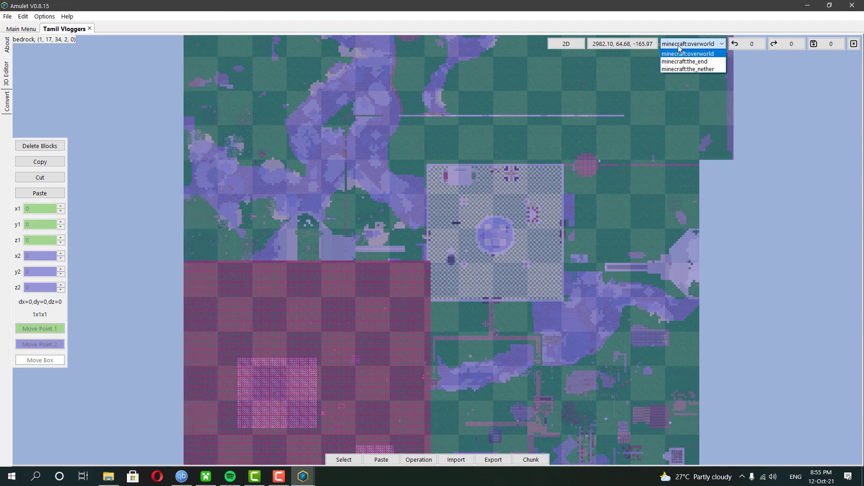
pyautogui.click(687, 54)
pyautogui.scroll(3, 567, 230)
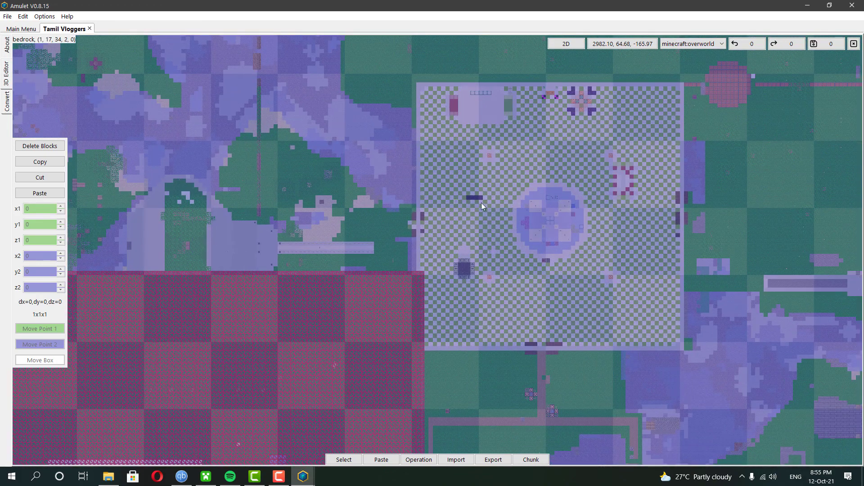
pyautogui.press('d')
pyautogui.press('w')
pyautogui.scroll(4, 505, 269)
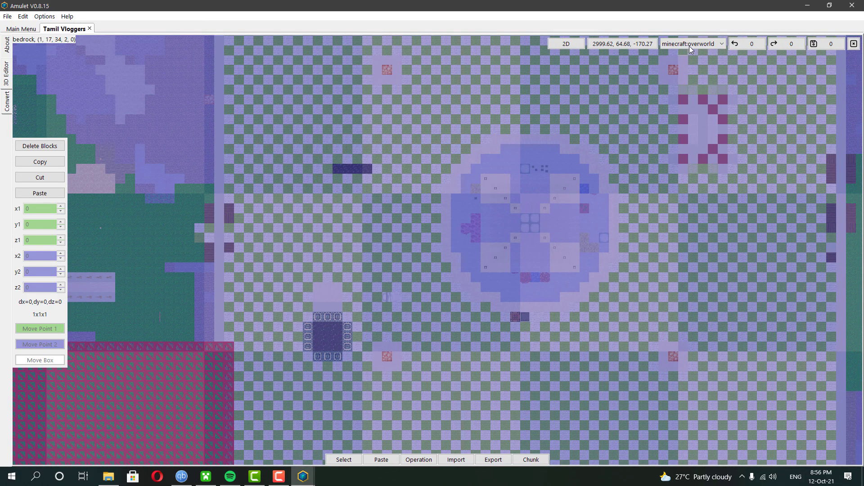
# Step: Switch to the minecraft:the_end dimension and teleport the camera to x 1, z 1 over the main End island
pyautogui.click(691, 45)
pyautogui.click(685, 61)
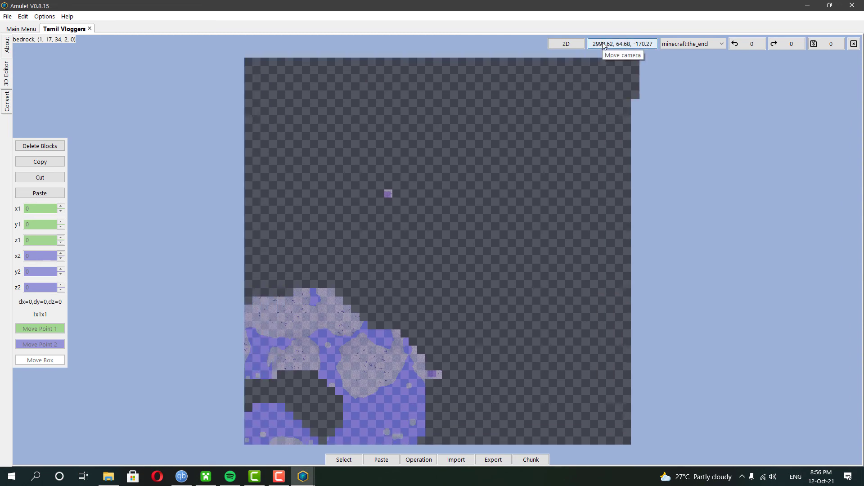
pyautogui.click(623, 44)
pyautogui.moveTo(201, 48); pyautogui.dragTo(426, 118)
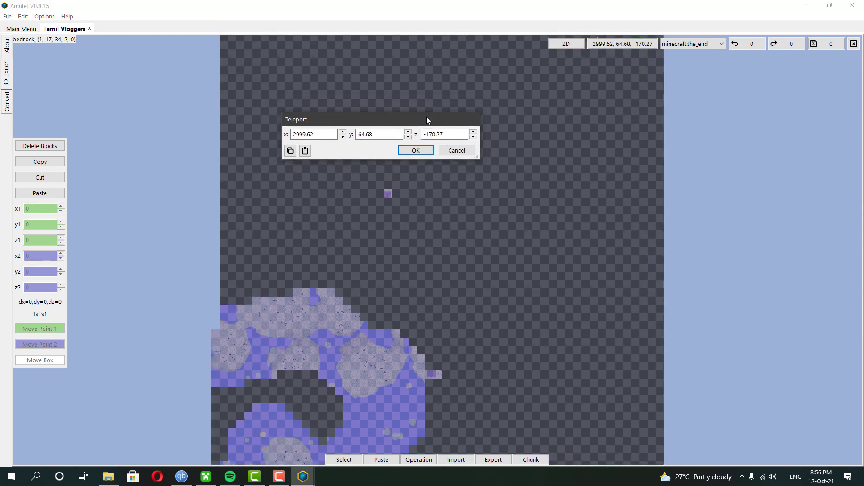
pyautogui.doubleClick(314, 134)
pyautogui.write('1')
pyautogui.doubleClick(453, 135)
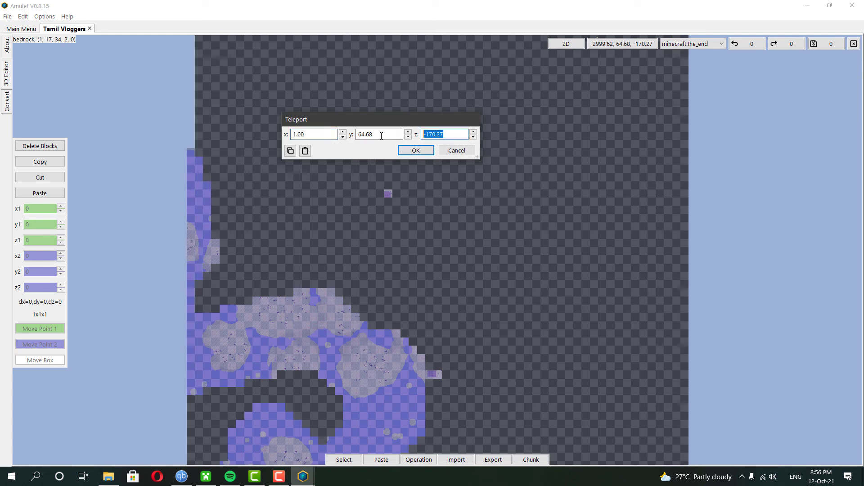
pyautogui.write('1')
pyautogui.click(422, 152)
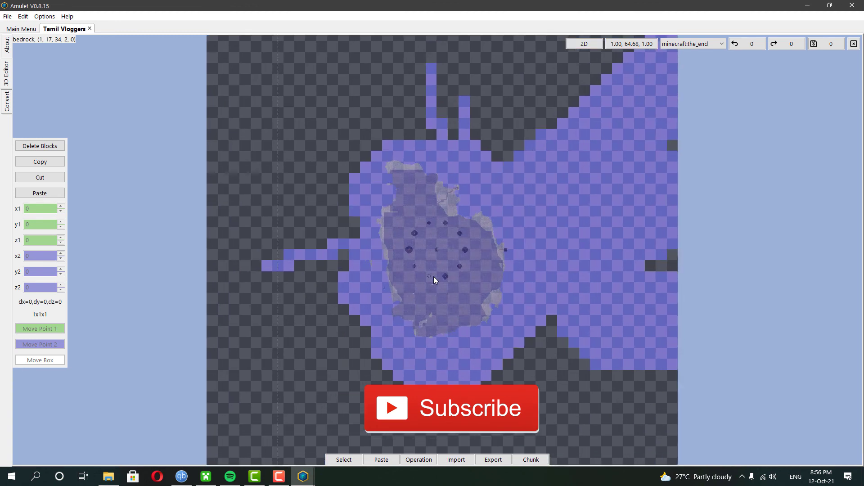
pyautogui.scroll(3, 433, 277)
pyautogui.scroll(3, 474, 258)
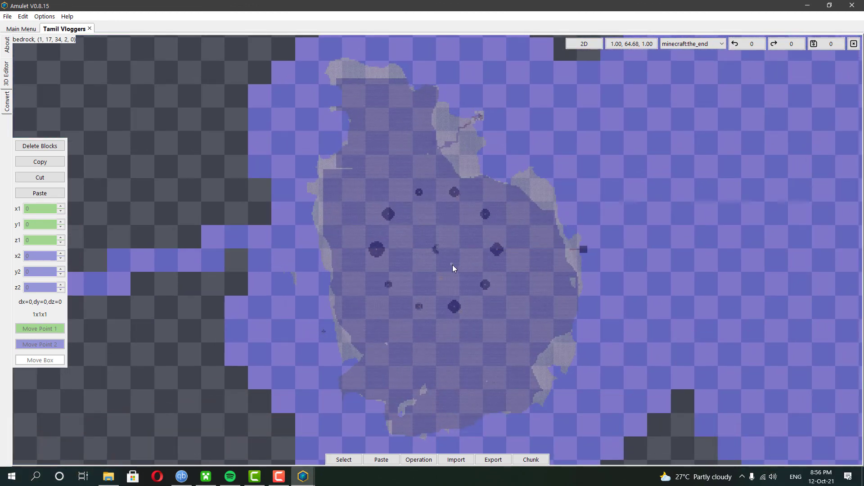
# Step: With no chunks selected, delete all unselected chunks of the End dimension and check the map around the main island
pyautogui.click(535, 461)
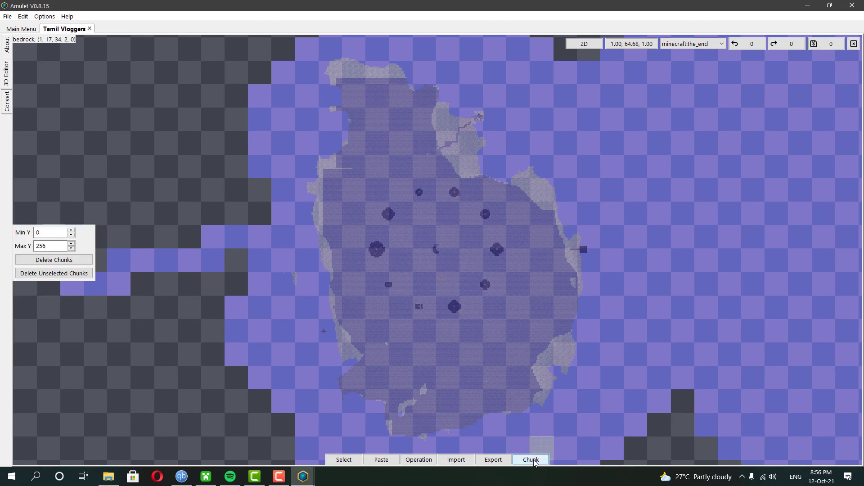
pyautogui.click(458, 252)
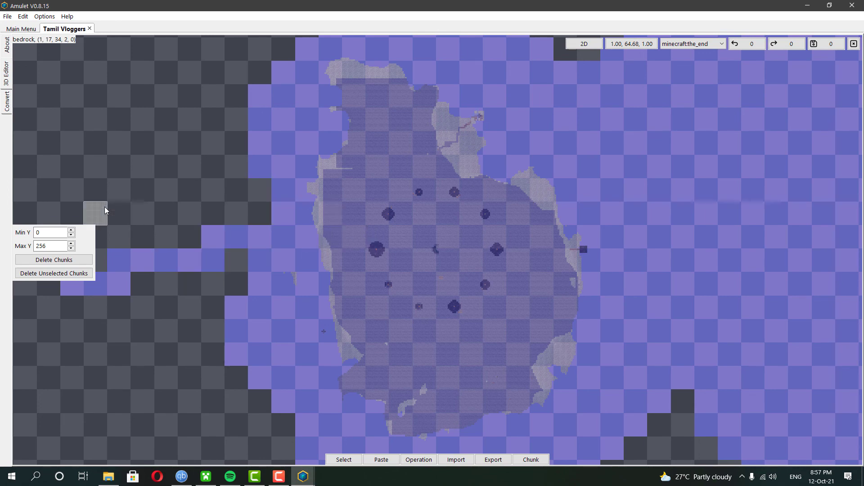
pyautogui.click(50, 276)
pyautogui.click(148, 136)
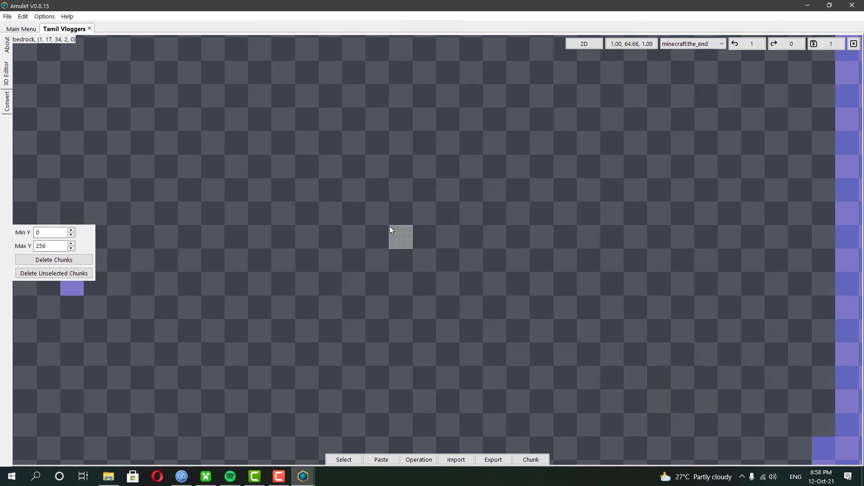
pyautogui.scroll(-5, 412, 230)
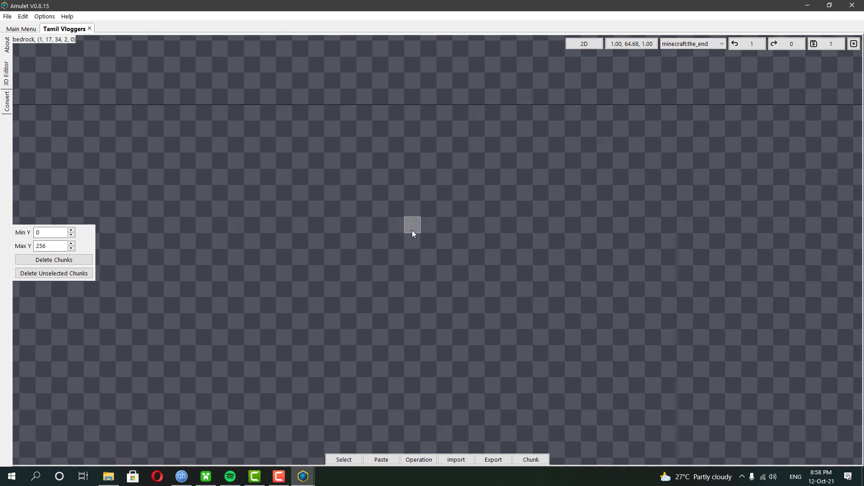
pyautogui.scroll(-4, 413, 231)
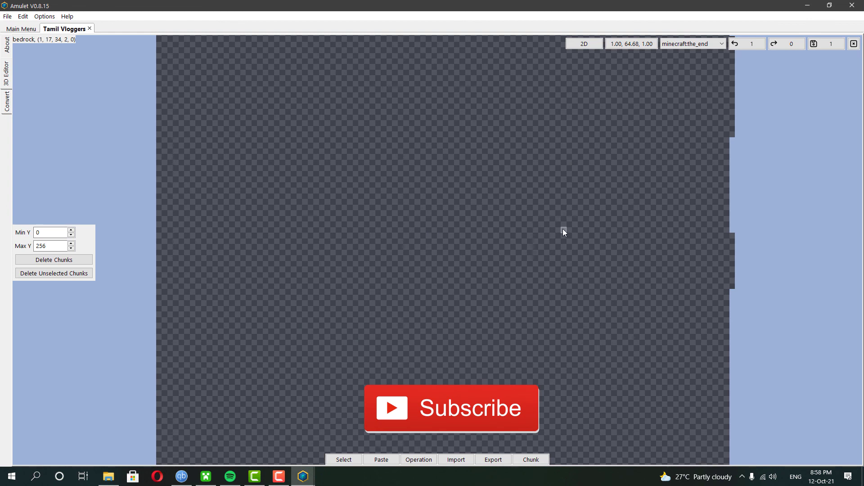
pyautogui.moveTo(563, 230); pyautogui.dragTo(612, 204, button='right')
pyautogui.moveTo(422, 251)
pyautogui.mouseDown(button='right')
pyautogui.moveTo(438, 249)
pyautogui.moveTo(390, 245)
pyautogui.moveTo(436, 247)
pyautogui.mouseUp(button='right')
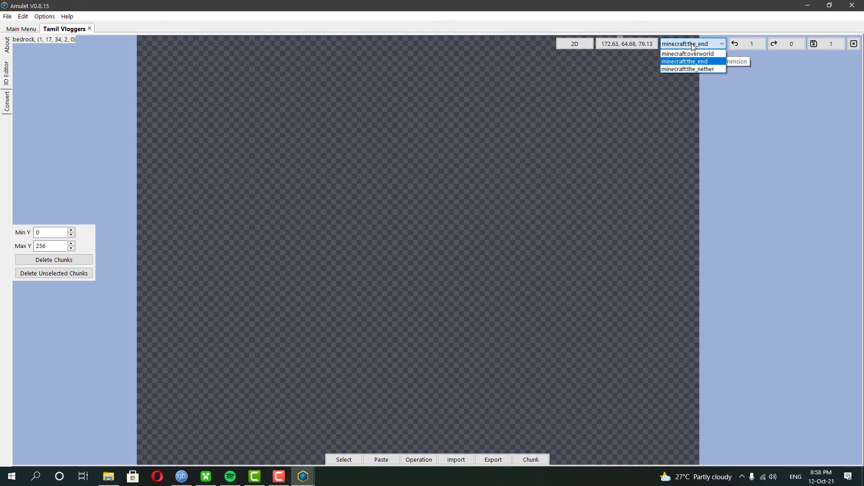
# Step: Switch to the minecraft:the_nether dimension and delete all of its unselected chunks
pyautogui.click(695, 69)
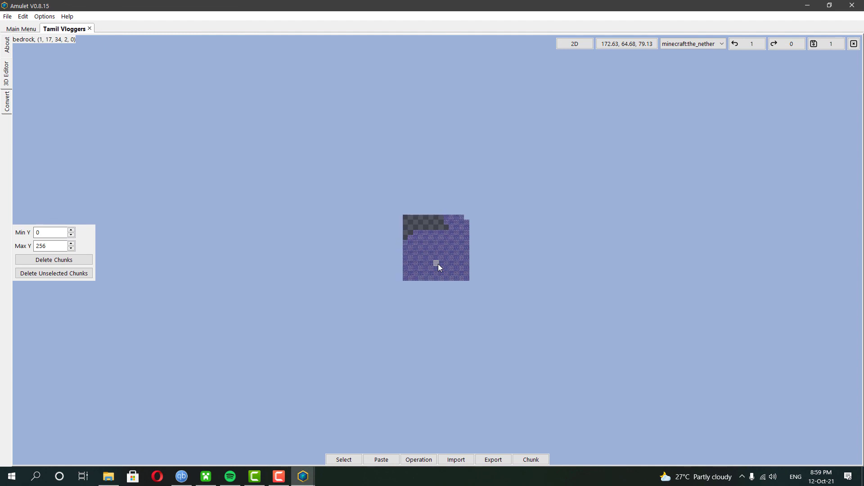
pyautogui.scroll(5, 439, 264)
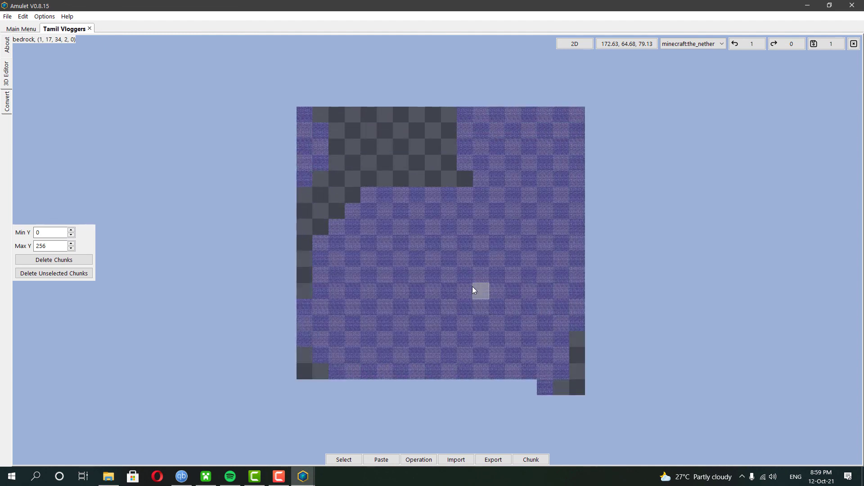
pyautogui.scroll(6, 452, 285)
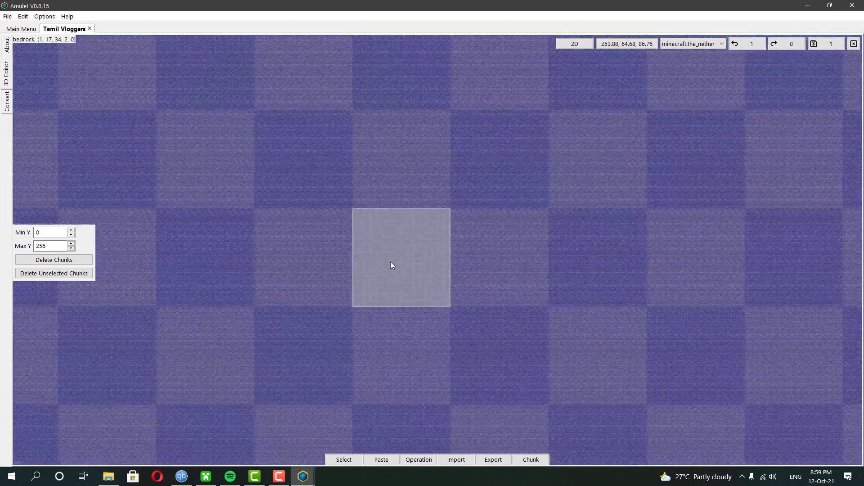
pyautogui.scroll(-8, 379, 299)
pyautogui.scroll(1, 376, 212)
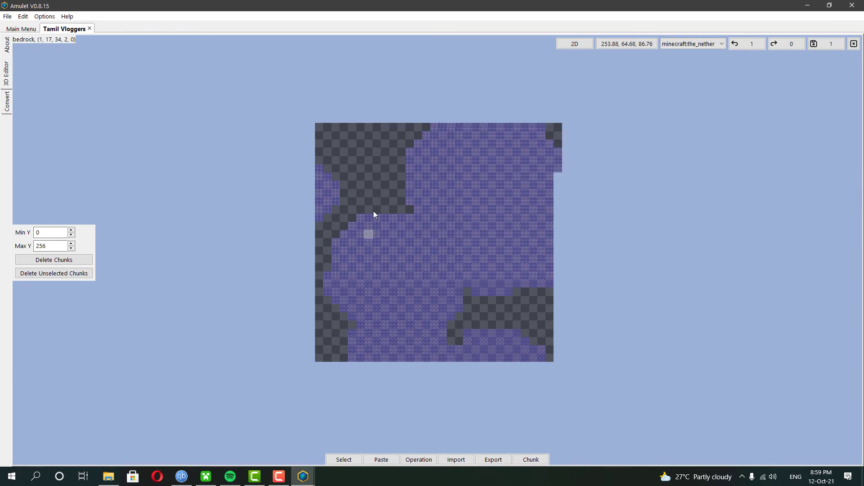
pyautogui.click(61, 273)
pyautogui.click(154, 135)
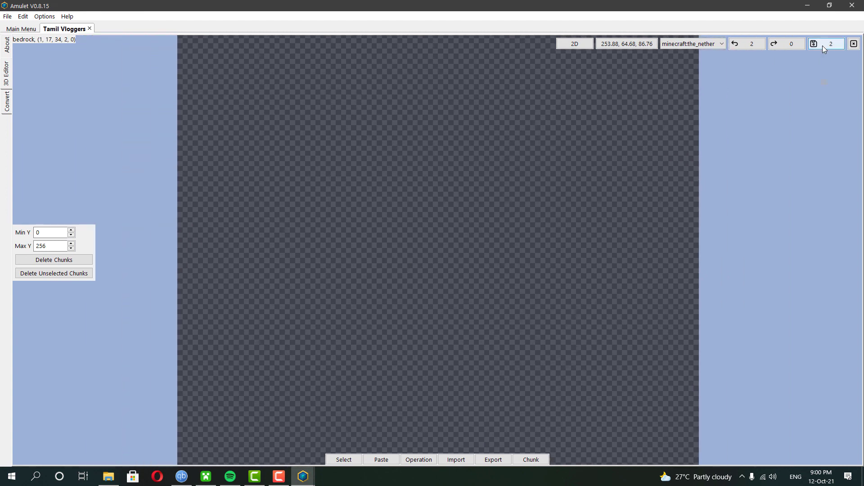
# Step: Save the chunk deletions to the world and close the world in the editor
pyautogui.click(823, 49)
pyautogui.click(854, 44)
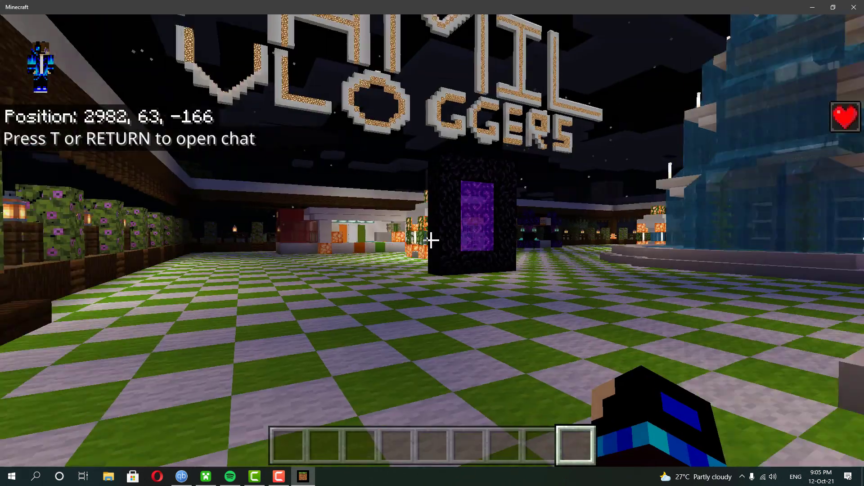
# Step: In Minecraft, walk from the overworld spawn through the Nether portal and look around the regenerated Nether
pyautogui.press('w')
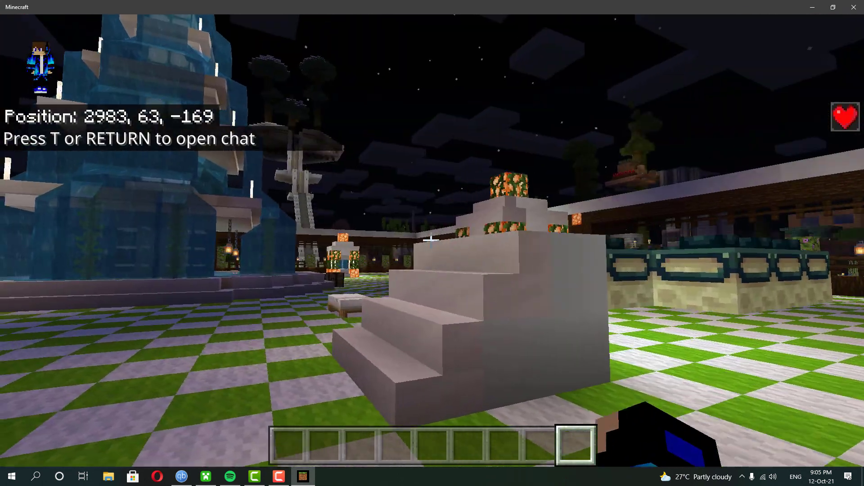
pyautogui.press('w')
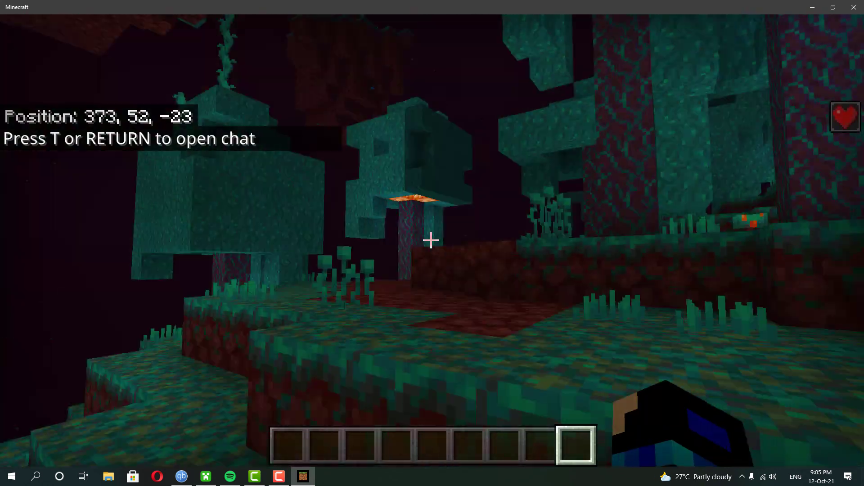
pyautogui.press('w')
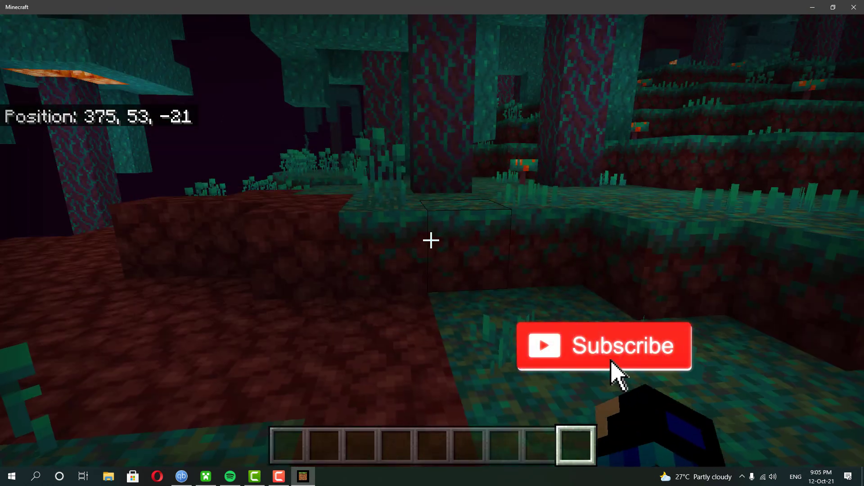
# Step: Search the creative inventory for obsidian and put a stack of it in the first hotbar slot
pyautogui.press('e')
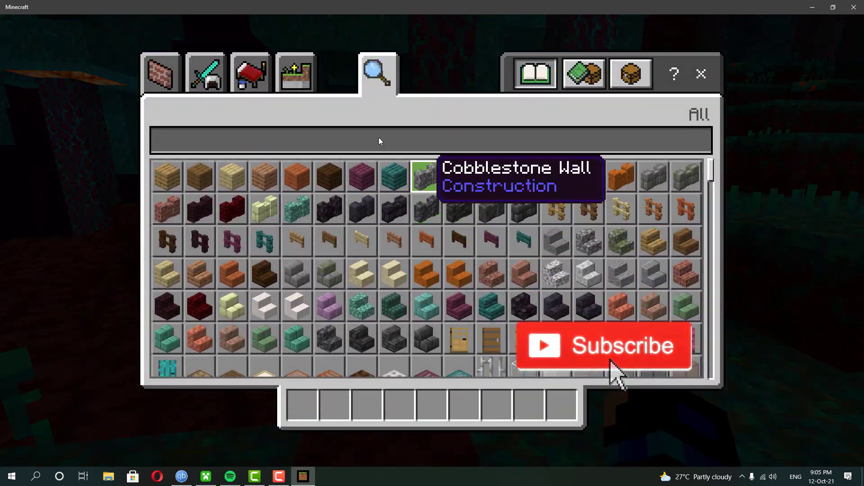
pyautogui.write('obsi')
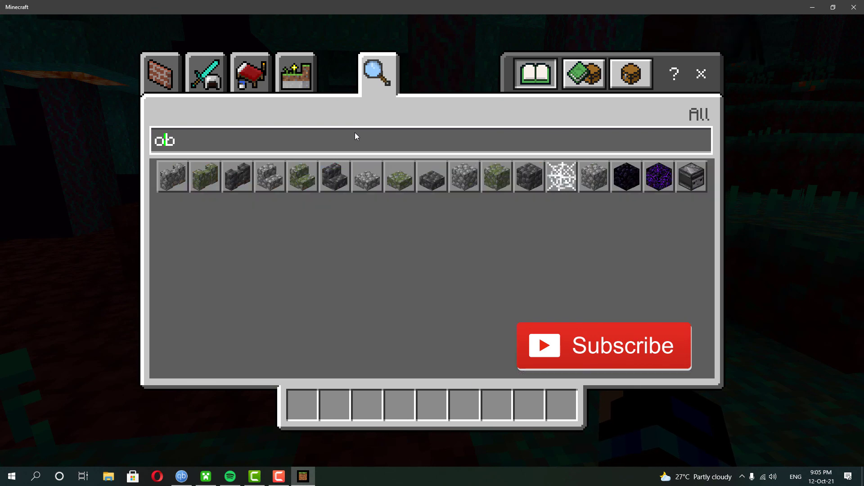
pyautogui.click(173, 176)
pyautogui.click(302, 405)
# Step: Replace the inventory search with "flint" and put the flint and steel in the second hotbar slot
pyautogui.press('BackSpace')
pyautogui.press('BackSpace')
pyautogui.press('BackSpace')
pyautogui.press('BackSpace')
pyautogui.write('flint')
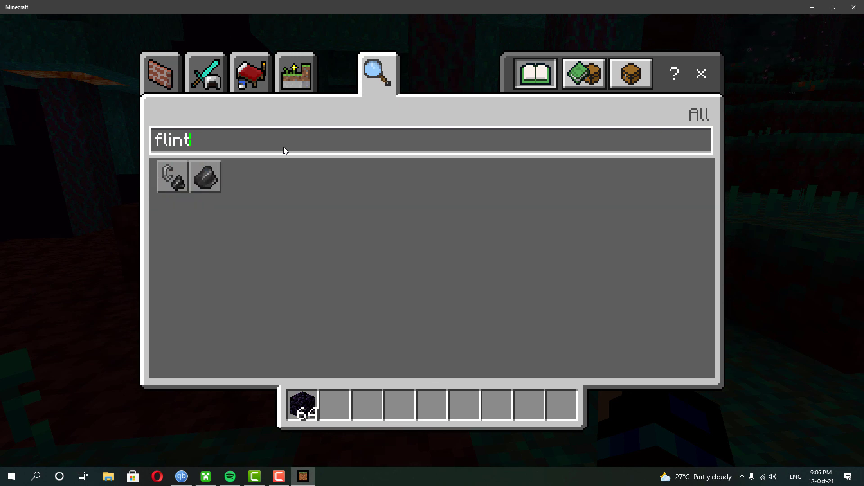
pyautogui.click(172, 176)
pyautogui.click(339, 402)
pyautogui.press('e')
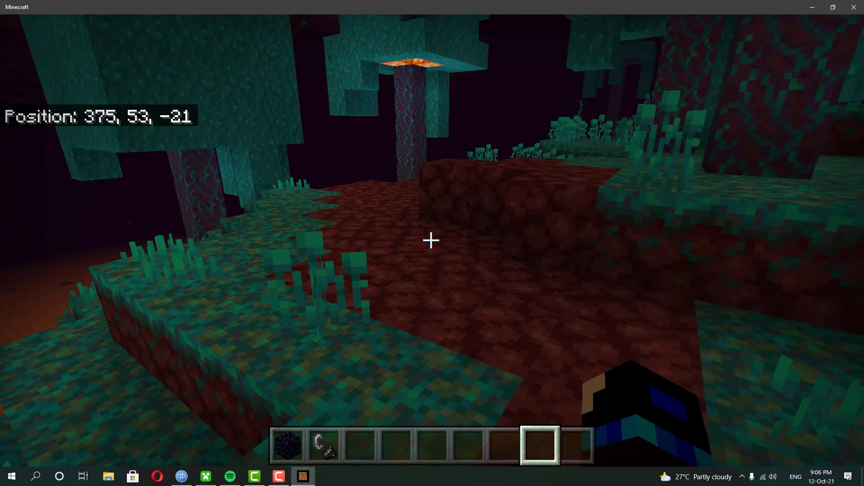
# Step: Build an upright obsidian Nether portal frame on the ground in the warped forest
pyautogui.press('1')
pyautogui.rightClick(431, 240)
pyautogui.rightClick(432, 240)
pyautogui.rightClick(431, 240)
pyautogui.rightClick(431, 240)
pyautogui.rightClick(431, 241)
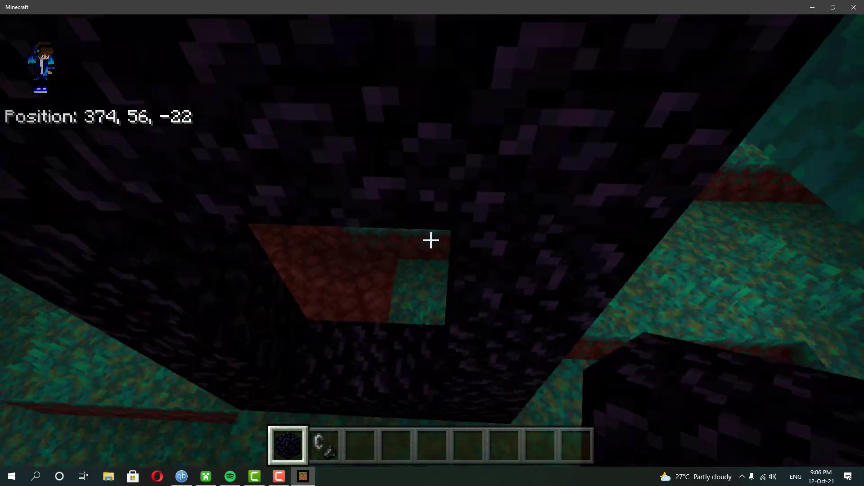
# Step: Light the obsidian portal frame with the flint and steel, switch to an empty hotbar slot and walk into the portal
pyautogui.press('2')
pyautogui.rightClick(431, 241)
pyautogui.press('w')
pyautogui.press('3')
pyautogui.press('w')
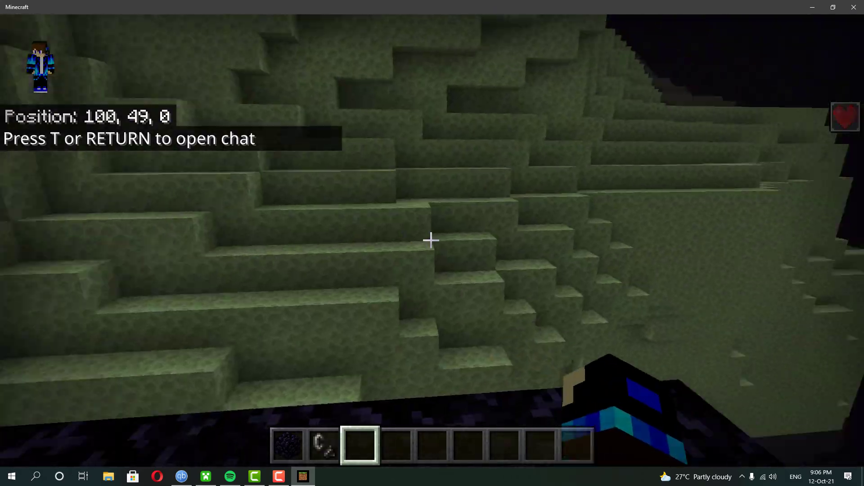
# Step: In the End, go from the obsidian spawn platform up onto the surface of the main island
pyautogui.press('w')
pyautogui.press('w')
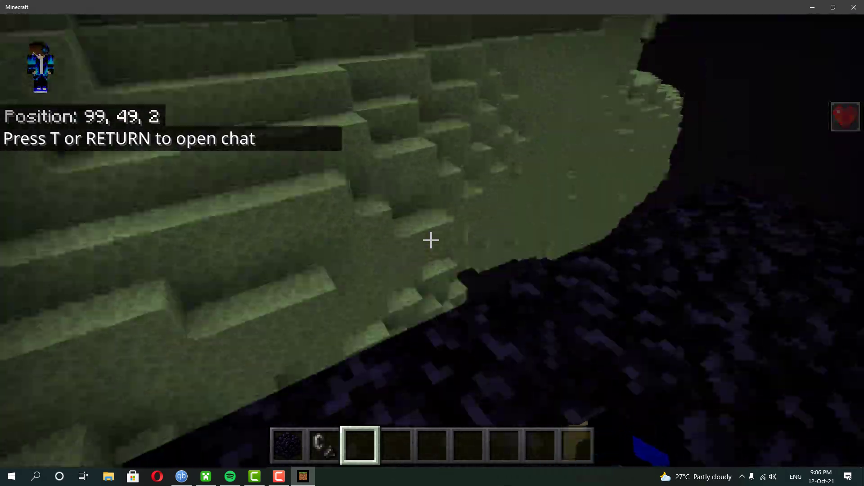
pyautogui.press('w')
pyautogui.press('space')
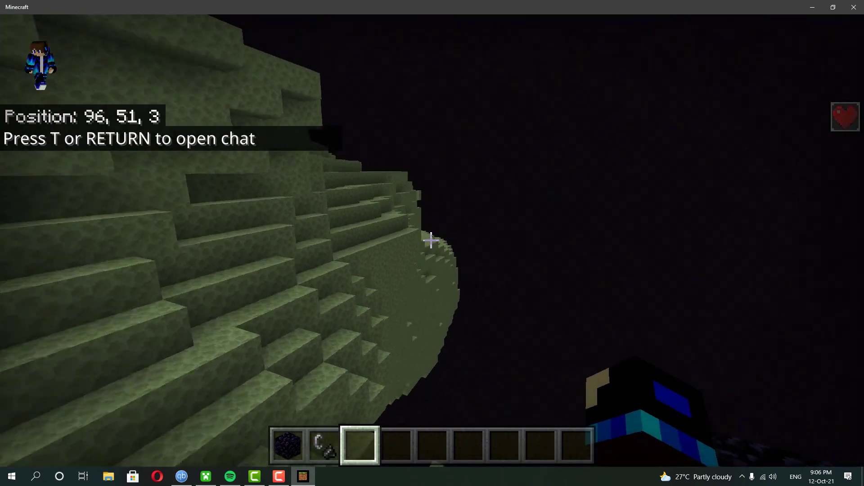
pyautogui.press('w')
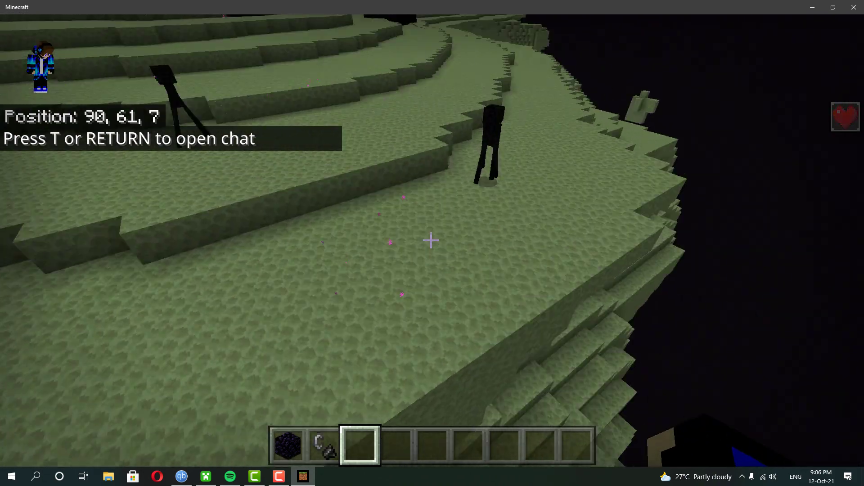
pyautogui.press('w')
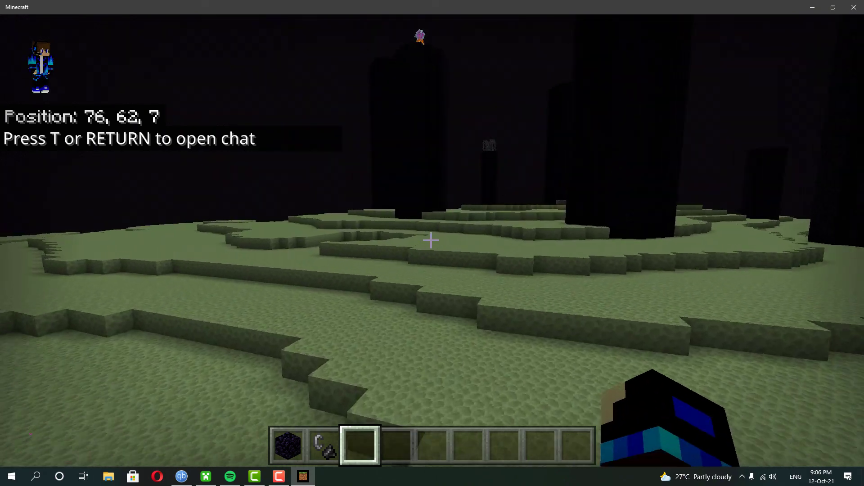
# Step: Walk across the main End island to the central bedrock fountain, examining the obsidian pillars and their end crystals
pyautogui.press('w')
pyautogui.press('w')
pyautogui.press('w')
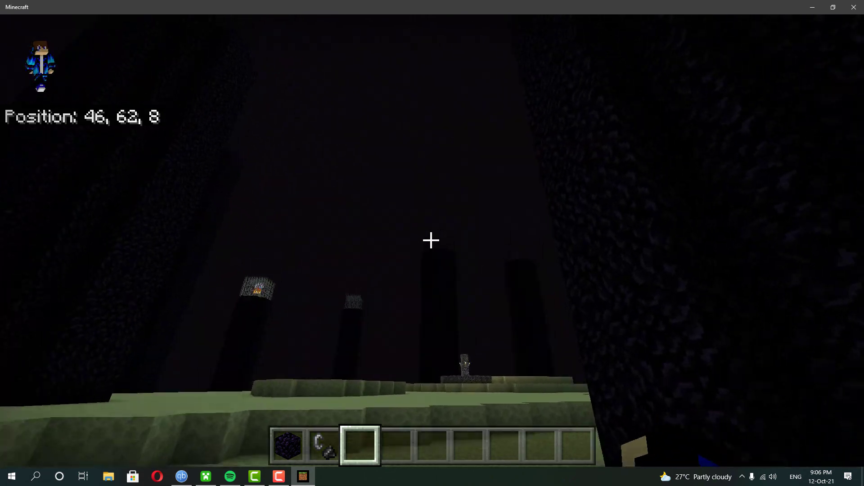
pyautogui.press('w')
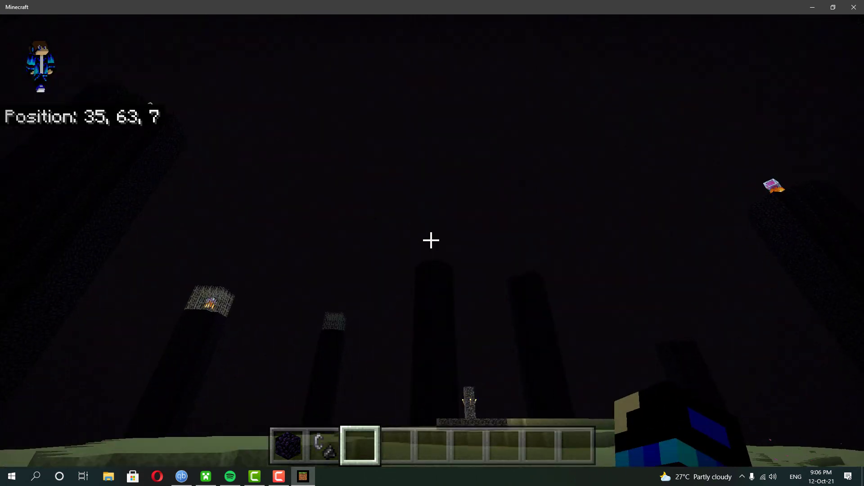
pyautogui.press('w')
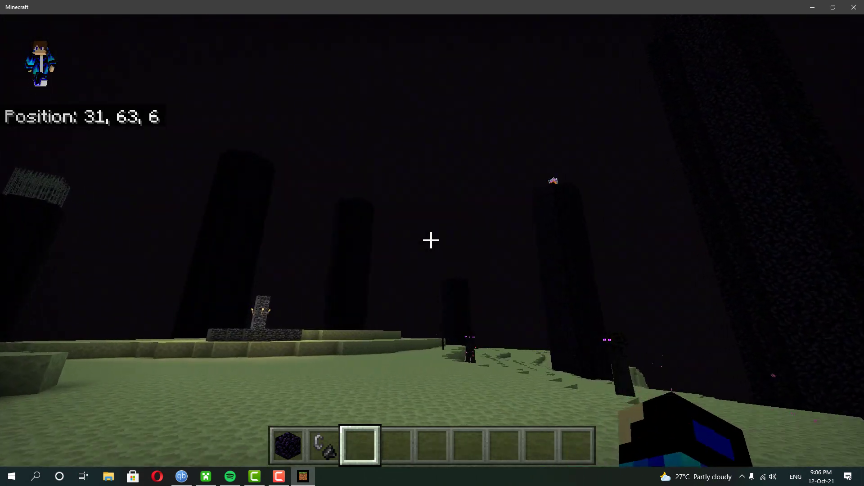
pyautogui.press('w')
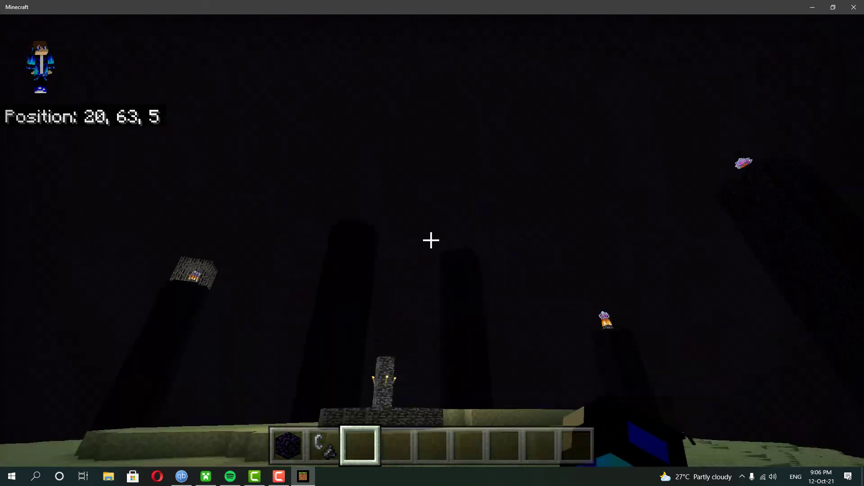
pyautogui.press('w')
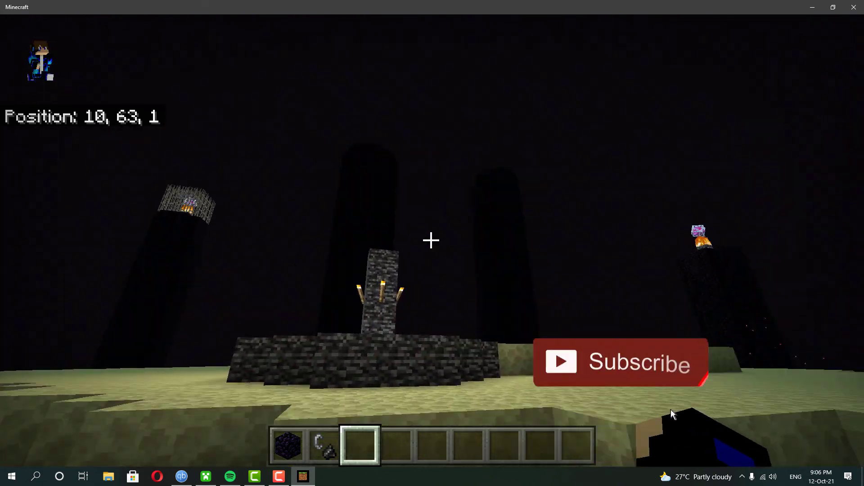
# Step: Climb onto the bedrock rim of the central exit portal and circle it, inspecting the portal and the surrounding island
pyautogui.press('space')
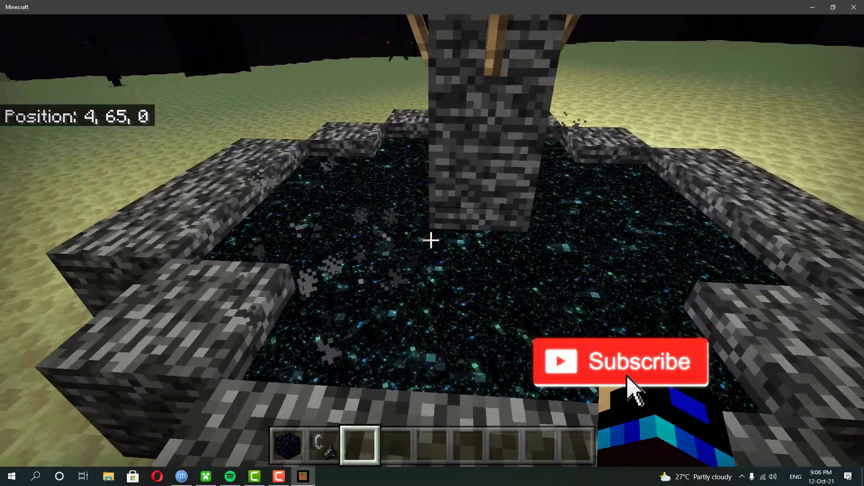
pyautogui.press('w')
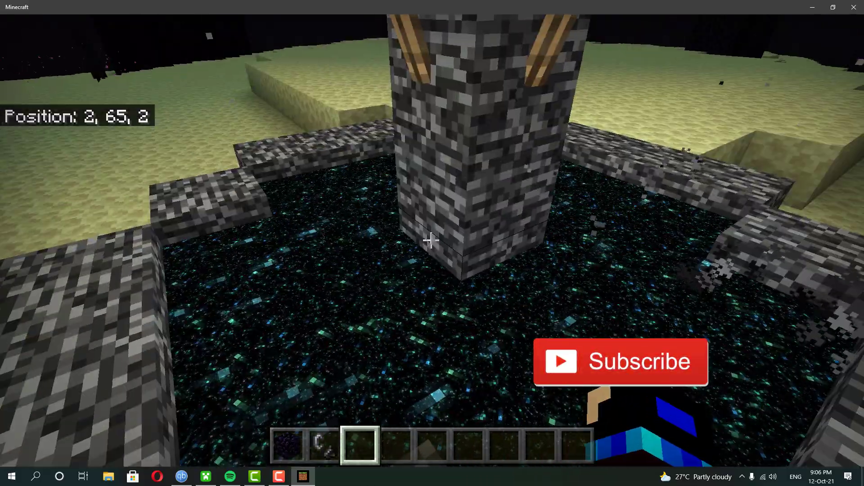
pyautogui.press('w')
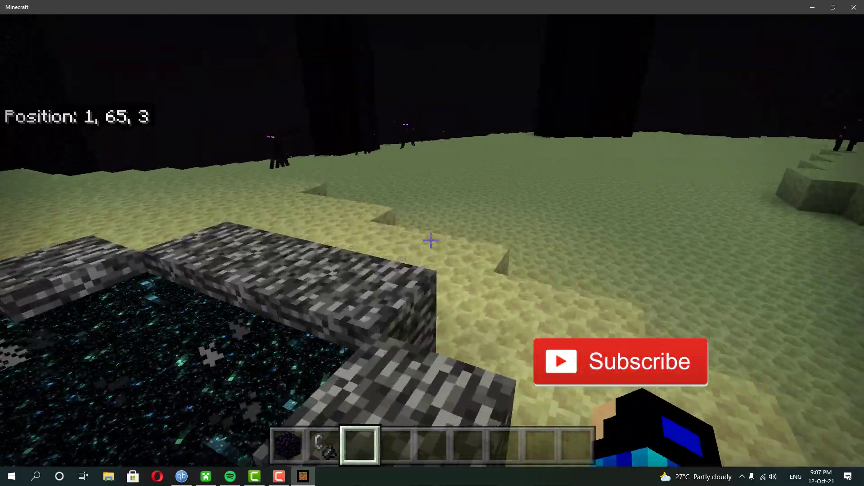
pyautogui.press('w')
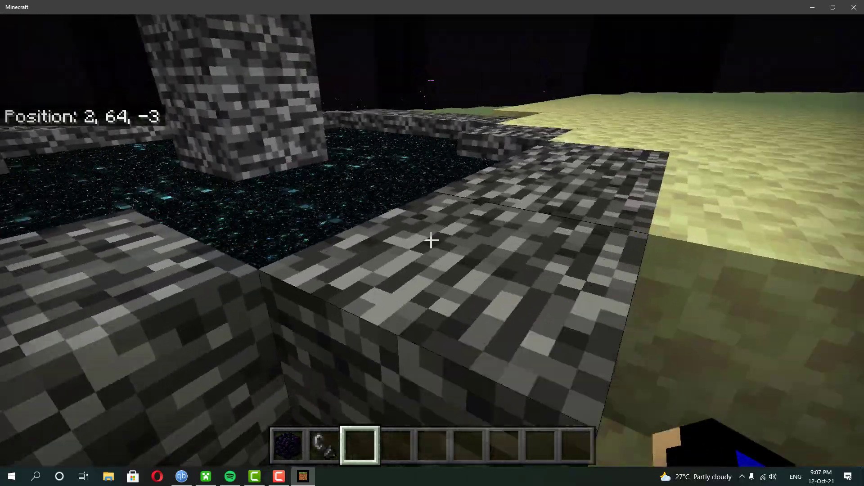
pyautogui.press('w')
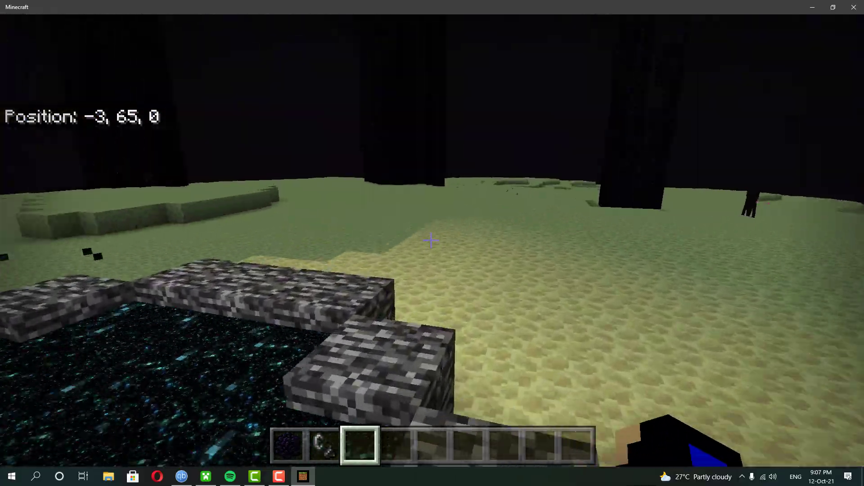
pyautogui.press('w')
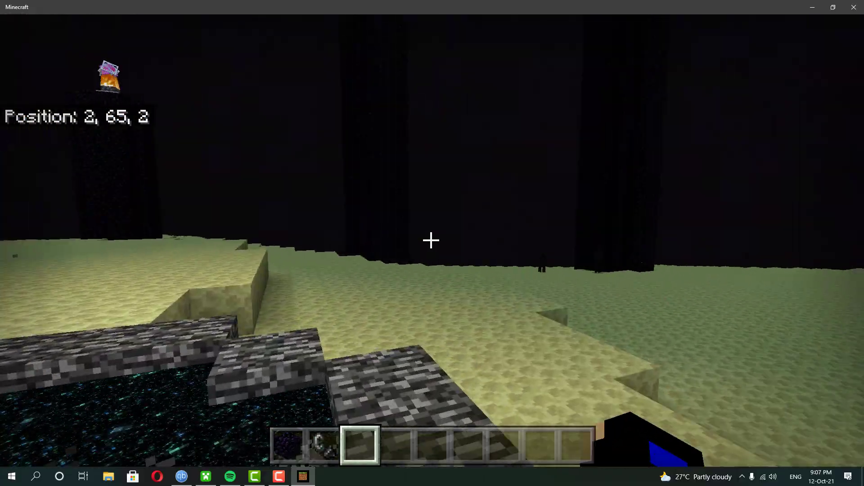